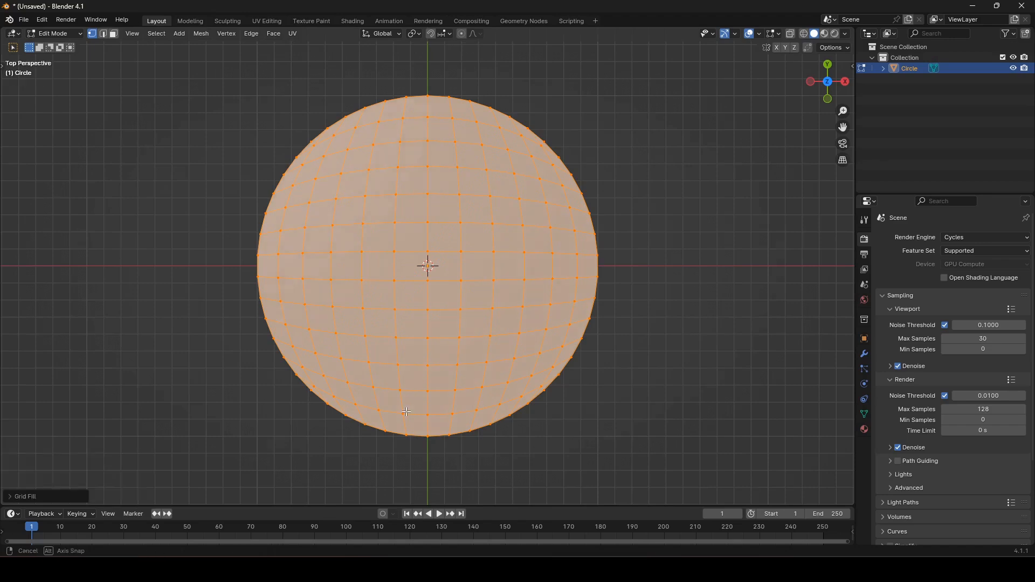
Leave Edit Mode, split the 3D viewport in two, and turn one half into a Shader Editor without its sidebar
{"action": "key", "text": "Tab"}
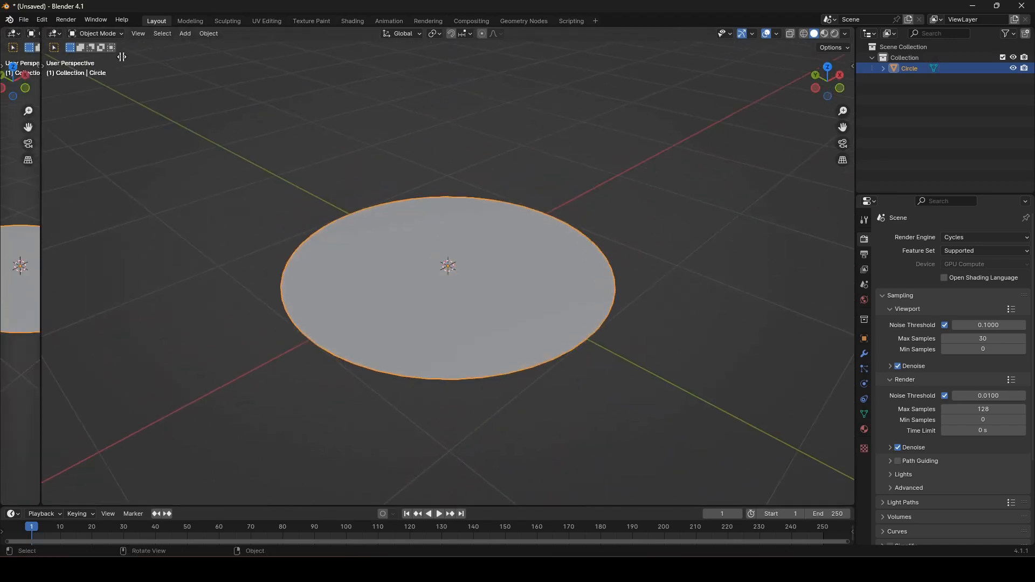
{"action": "left_click_drag", "start_coordinate": [4, 30], "coordinate": [402, 162]}
{"action": "left_click", "coordinate": [14, 34]}
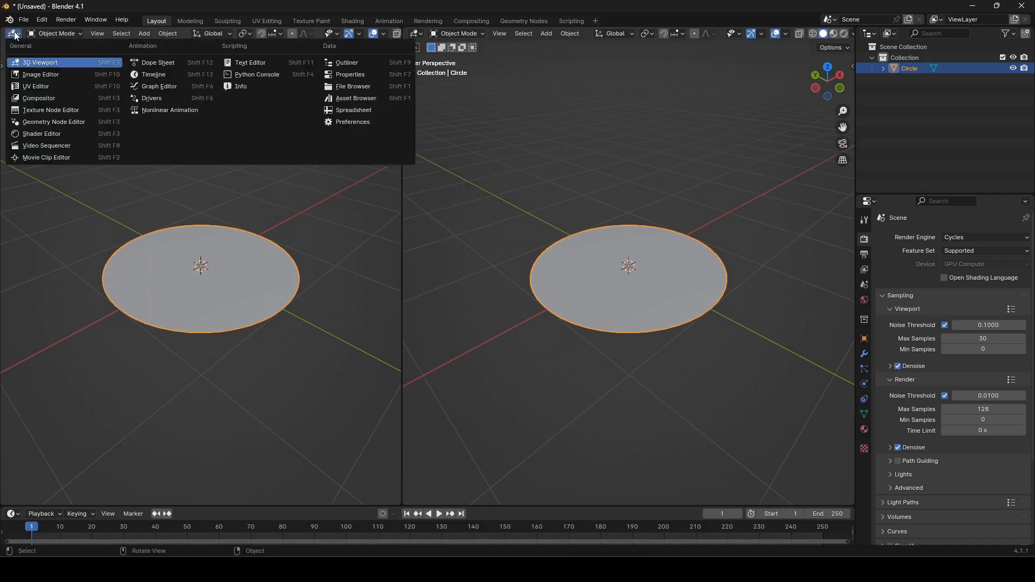
{"action": "left_click", "coordinate": [51, 133]}
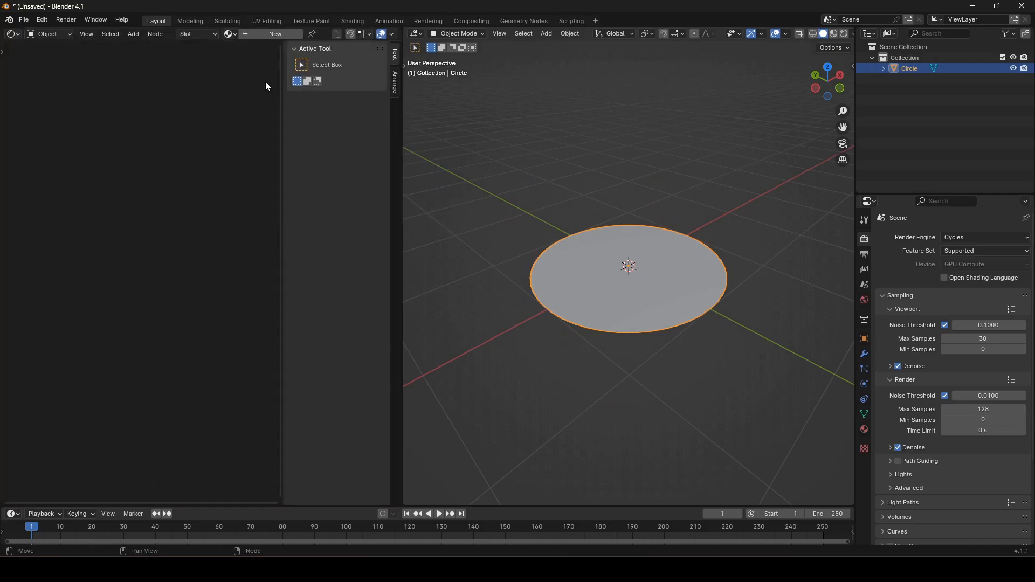
{"action": "key", "text": "n"}
Create a material for the circle, add an image texture with mapping nodes, and load a cooking video into it
{"action": "left_click", "coordinate": [291, 32]}
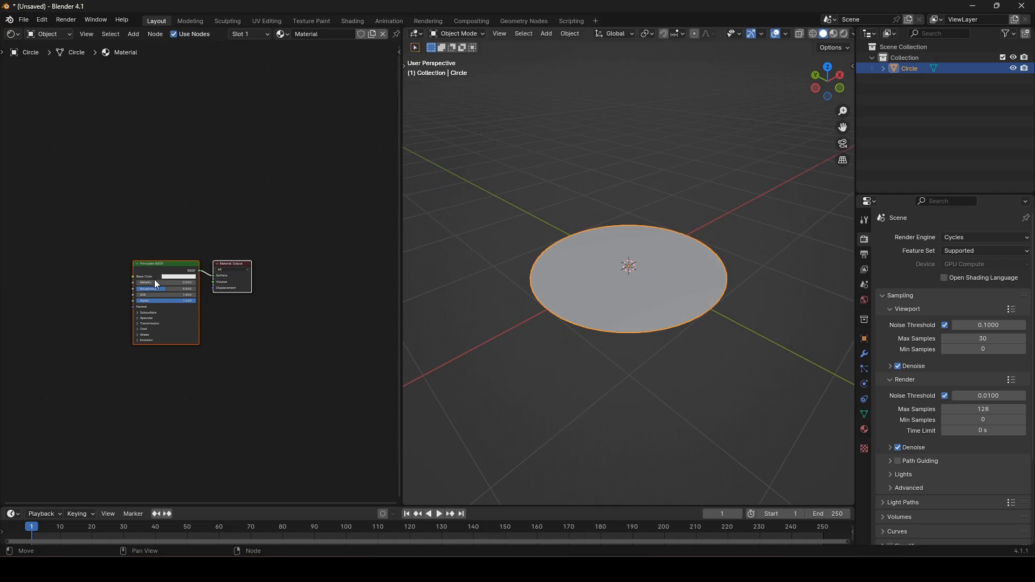
{"action": "left_click", "coordinate": [152, 273]}
{"action": "key", "text": "ctrl+t"}
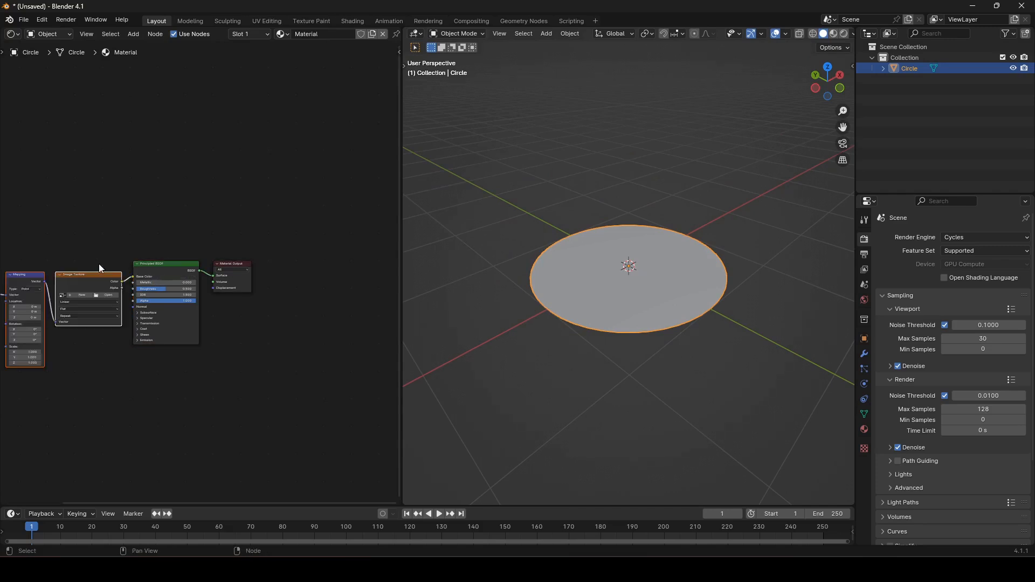
{"action": "middle_click_drag", "start_coordinate": [99, 264], "coordinate": [158, 247]}
{"action": "left_click", "coordinate": [167, 279]}
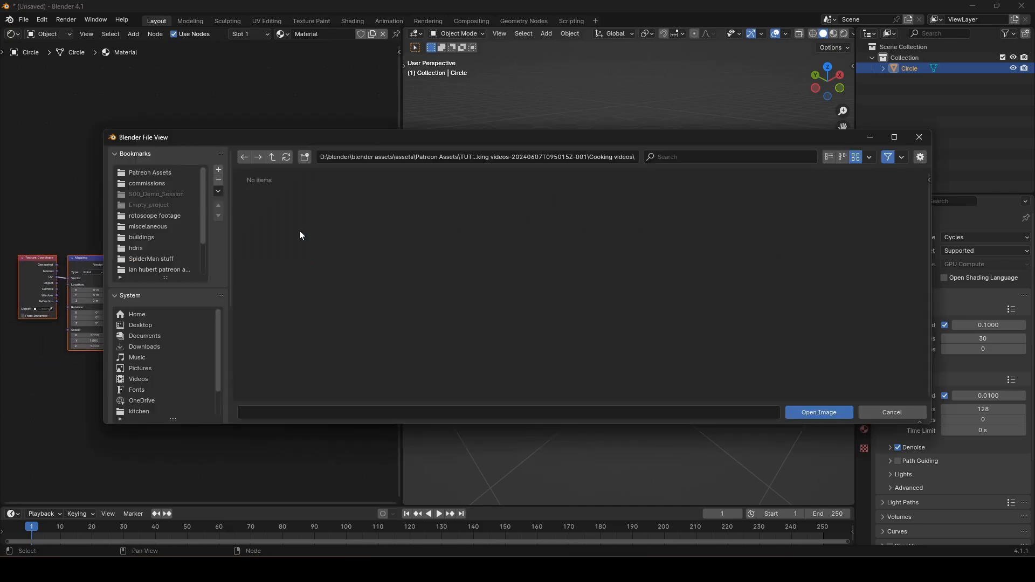
{"action": "double_click", "coordinate": [299, 231]}
{"action": "double_click", "coordinate": [299, 231]}
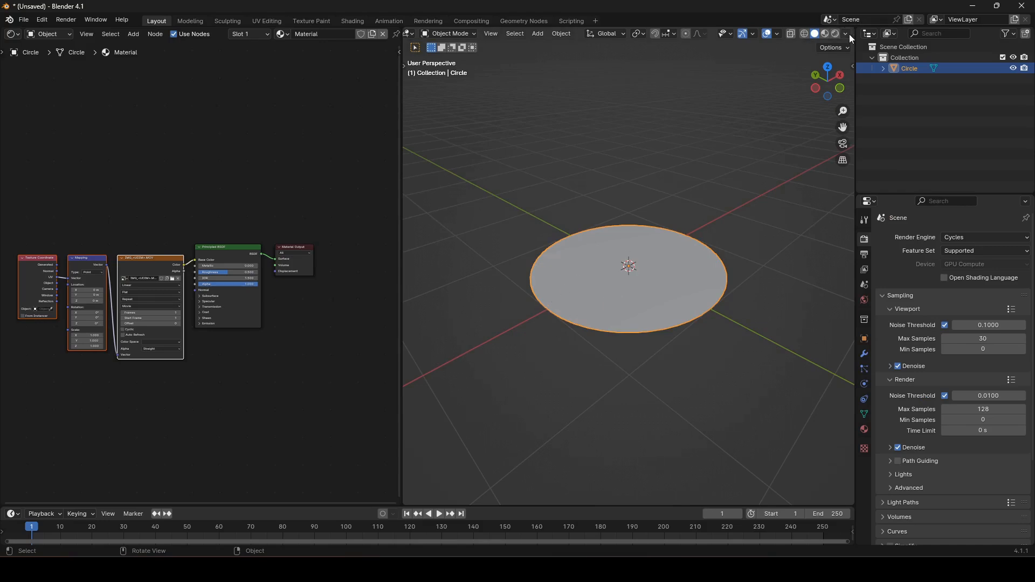
Set the solid viewport shading to display textures as the object color
{"action": "left_click", "coordinate": [849, 34]}
{"action": "left_click", "coordinate": [878, 208]}
{"action": "middle_click_drag", "start_coordinate": [589, 180], "coordinate": [593, 203]}
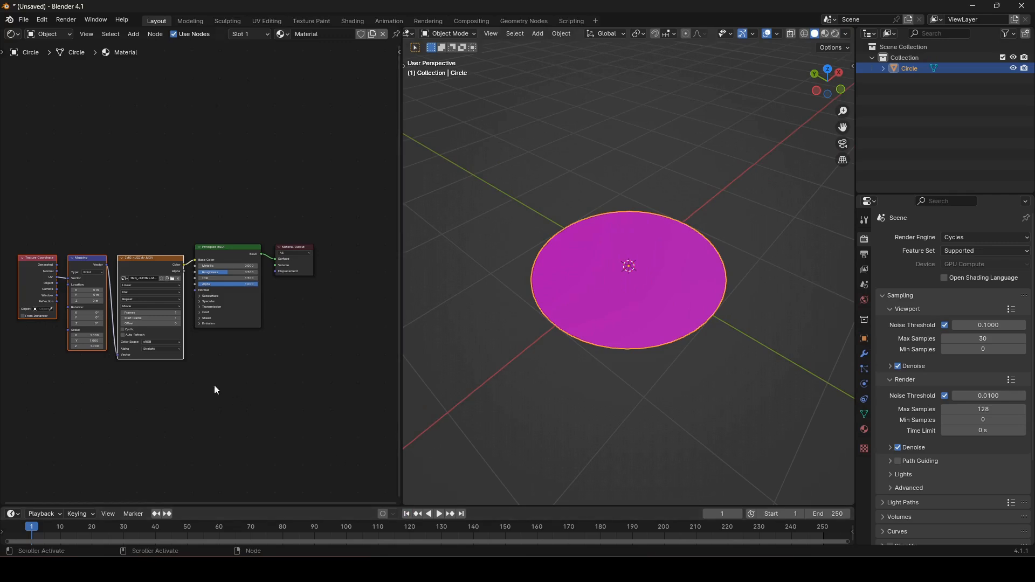
Set the movie texture's frame count to 100
{"action": "left_click", "coordinate": [165, 313]}
{"action": "type", "text": "100"}
{"action": "key", "text": "Return"}
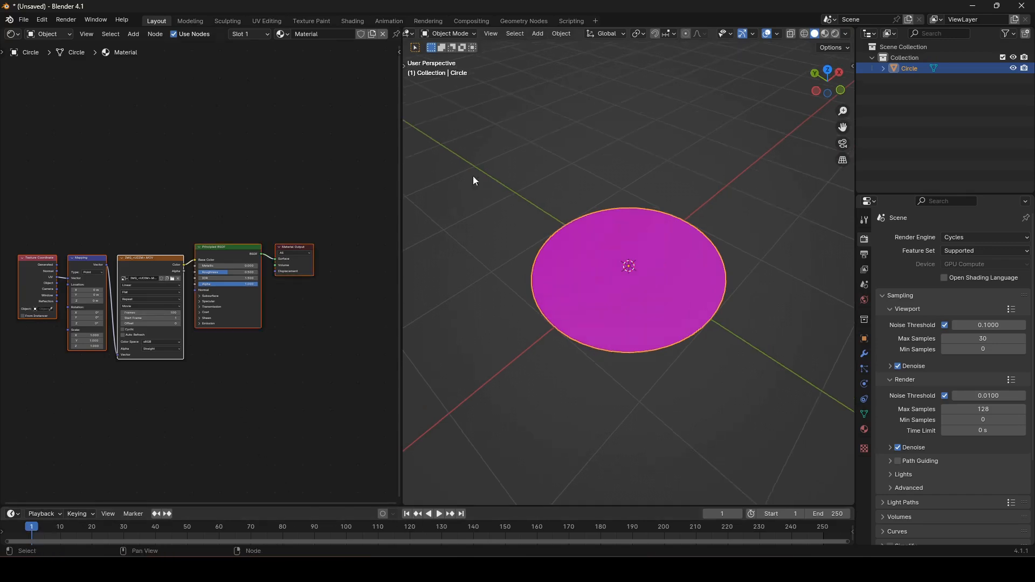
Import IMG_1086.MOV from the Cooking videos folder as an image plane
{"action": "middle_click_drag", "start_coordinate": [473, 176], "coordinate": [607, 144]}
{"action": "key", "text": "shift+a"}
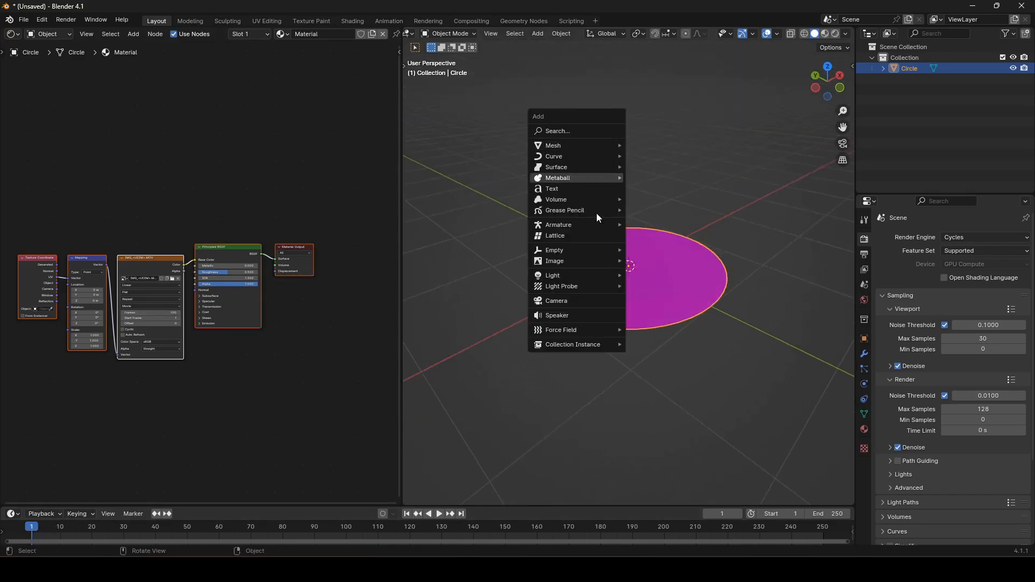
{"action": "mouse_move", "coordinate": [593, 263]}
{"action": "left_click", "coordinate": [652, 283]}
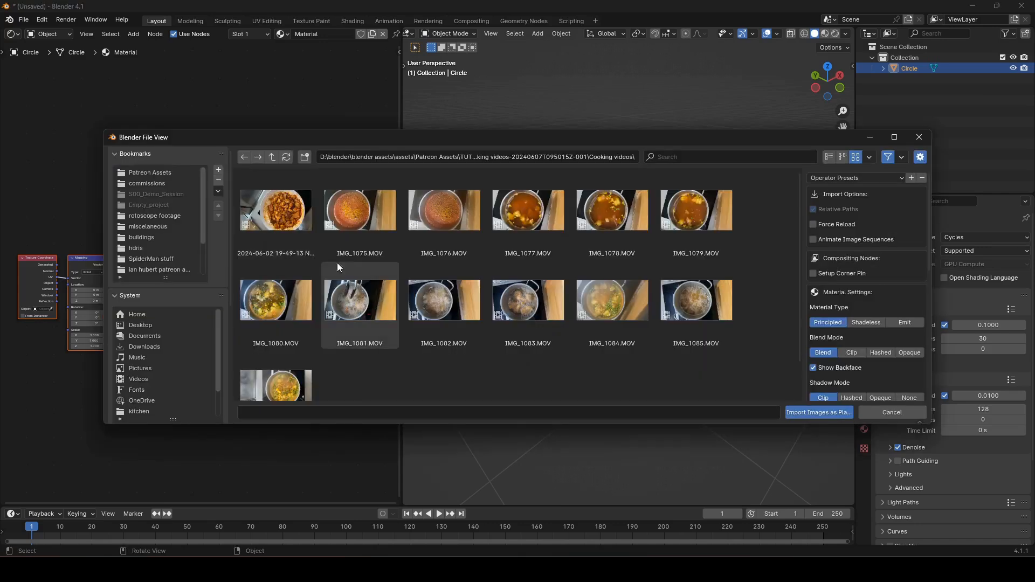
{"action": "scroll", "coordinate": [356, 285], "scroll_direction": "down", "scroll_amount": 2}
{"action": "left_click", "coordinate": [283, 341]}
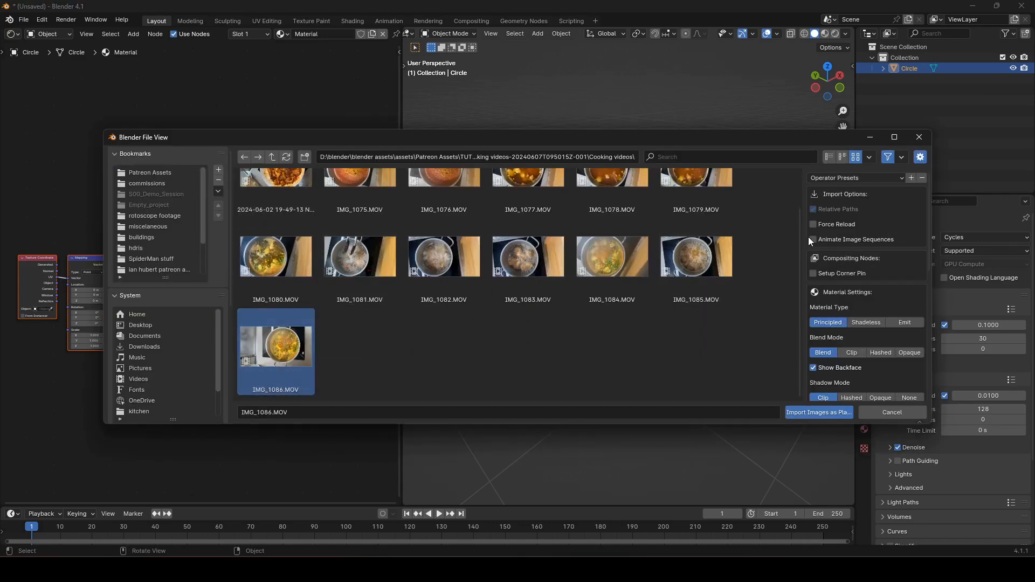
{"action": "left_click", "coordinate": [825, 411]}
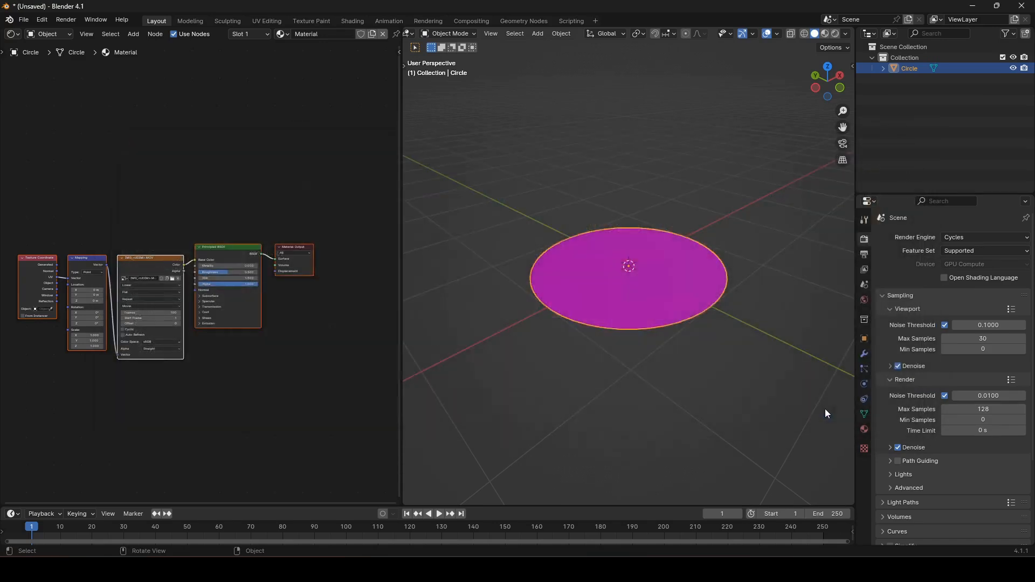
Move the imported video plane along the X axis until it is clear of the circle
{"action": "scroll", "coordinate": [699, 272], "scroll_direction": "down", "scroll_amount": 6}
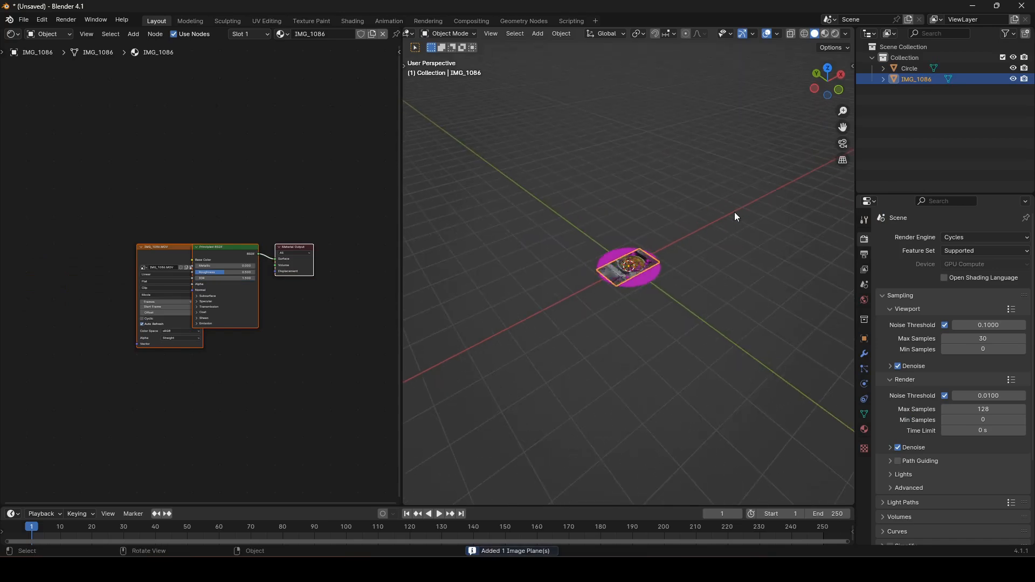
{"action": "key", "text": "g"}
{"action": "key", "text": "x"}
{"action": "left_click", "coordinate": [624, 272]}
Assign the IMG_1086 material to the circle
{"action": "middle_click_drag", "start_coordinate": [739, 305], "coordinate": [667, 298]}
{"action": "scroll", "coordinate": [711, 295], "scroll_direction": "up", "scroll_amount": 4}
{"action": "left_click", "coordinate": [668, 298]}
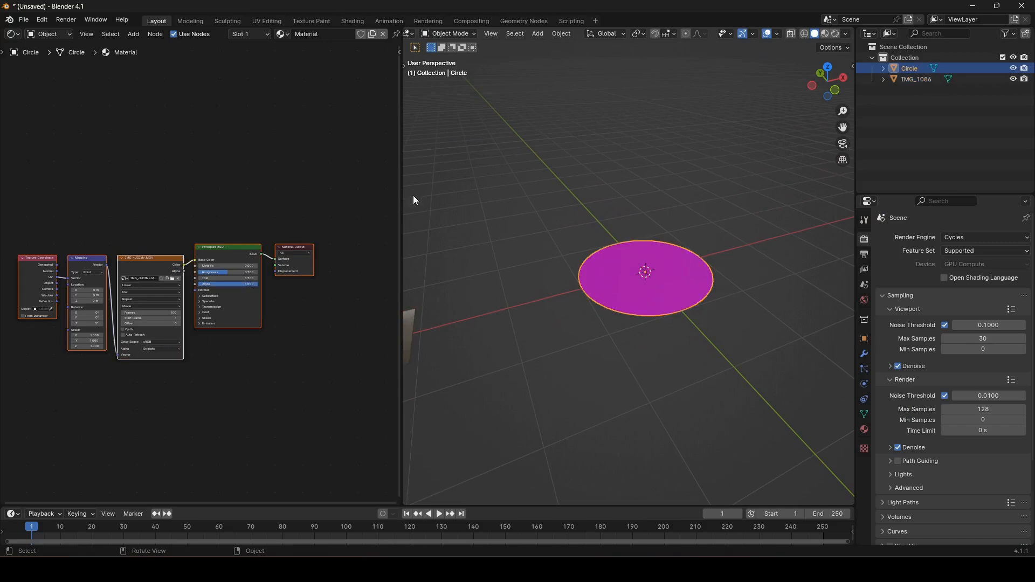
{"action": "left_click", "coordinate": [283, 34]}
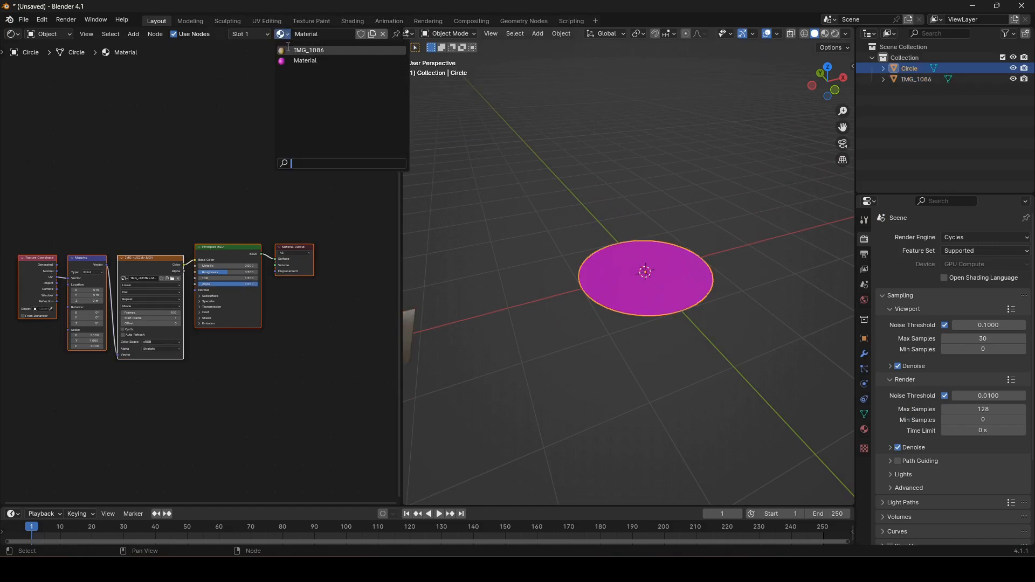
{"action": "left_click", "coordinate": [309, 50]}
Unwrap the circle's mesh from the top view using Project from View
{"action": "key", "text": "Tab"}
{"action": "left_click", "coordinate": [828, 66]}
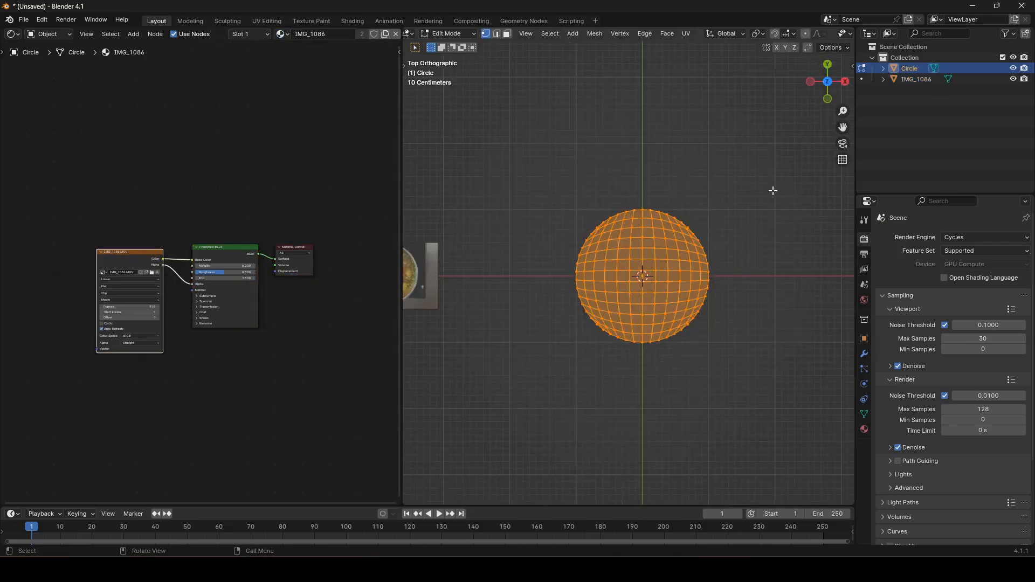
{"action": "key", "text": "u"}
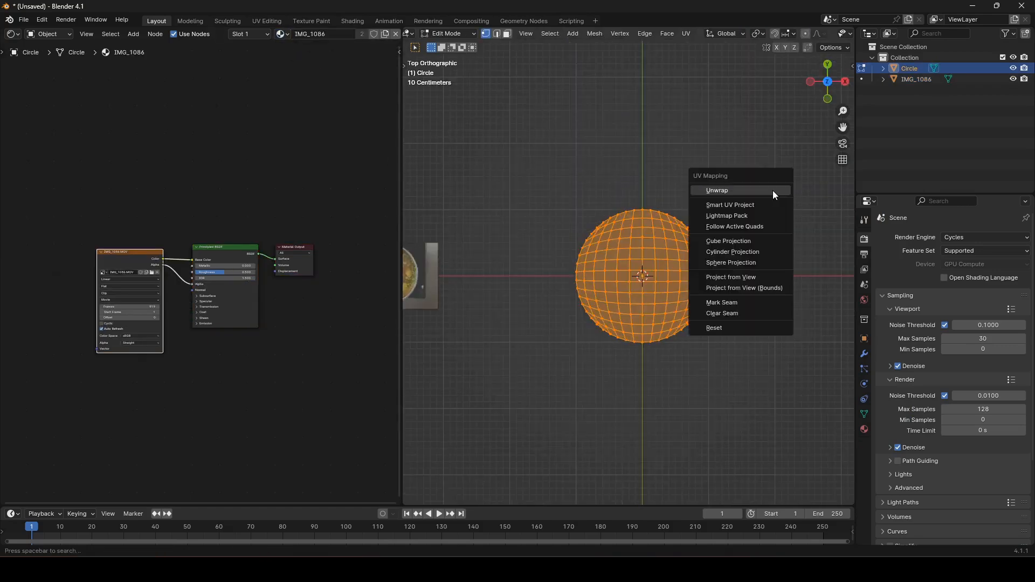
{"action": "left_click", "coordinate": [752, 278]}
Split the Shader Editor area, turn the upper part into a UV Editor, and enlarge it
{"action": "left_click_drag", "start_coordinate": [398, 28], "coordinate": [399, 245]}
{"action": "left_click", "coordinate": [12, 34]}
{"action": "left_click", "coordinate": [64, 85]}
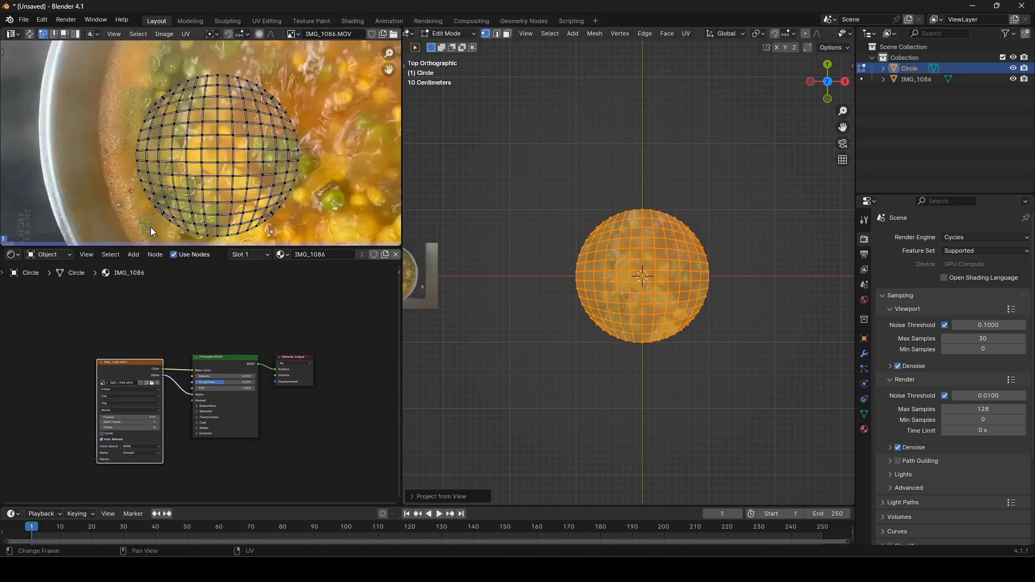
{"action": "left_click_drag", "start_coordinate": [146, 246], "coordinate": [146, 288]}
Move and scale all of the circle's UVs so they cover the food inside the pot's rim
{"action": "scroll", "coordinate": [238, 218], "scroll_direction": "down", "scroll_amount": 8}
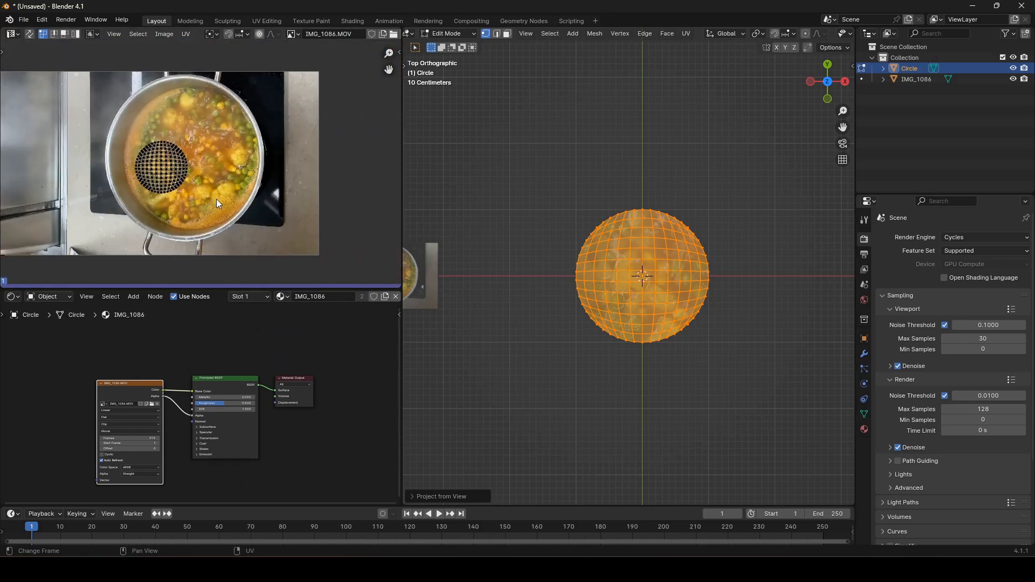
{"action": "scroll", "coordinate": [257, 150], "scroll_direction": "up", "scroll_amount": 6}
{"action": "middle_click_drag", "start_coordinate": [264, 151], "coordinate": [288, 162]}
{"action": "scroll", "coordinate": [216, 165], "scroll_direction": "down", "scroll_amount": 1}
{"action": "key", "text": "a"}
{"action": "key", "text": "g"}
{"action": "left_click", "coordinate": [219, 164]}
{"action": "key", "text": "s"}
{"action": "left_click", "coordinate": [247, 156]}
{"action": "key", "text": "g"}
{"action": "left_click", "coordinate": [334, 158]}
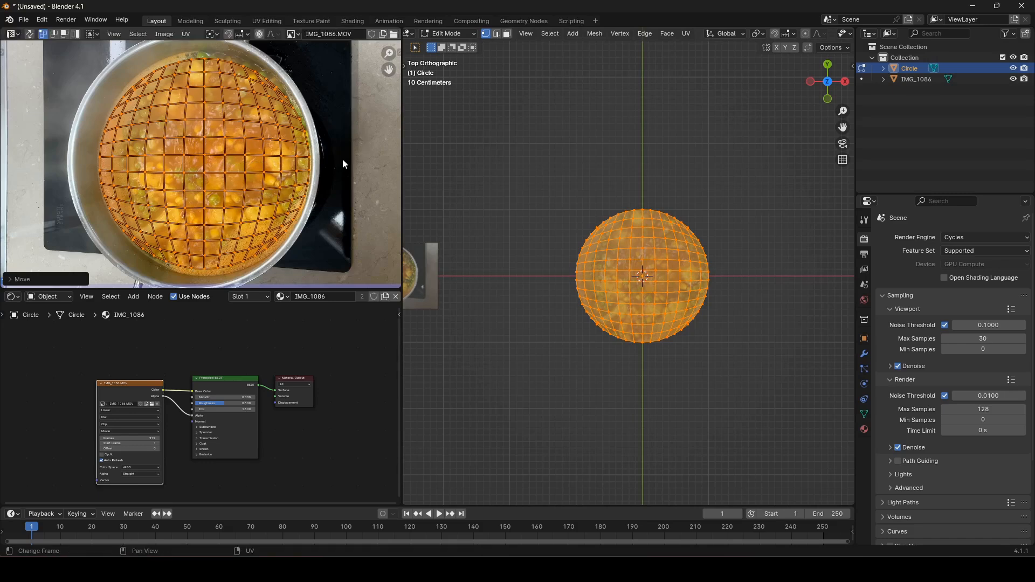
{"action": "key", "text": "s"}
{"action": "left_click", "coordinate": [364, 167]}
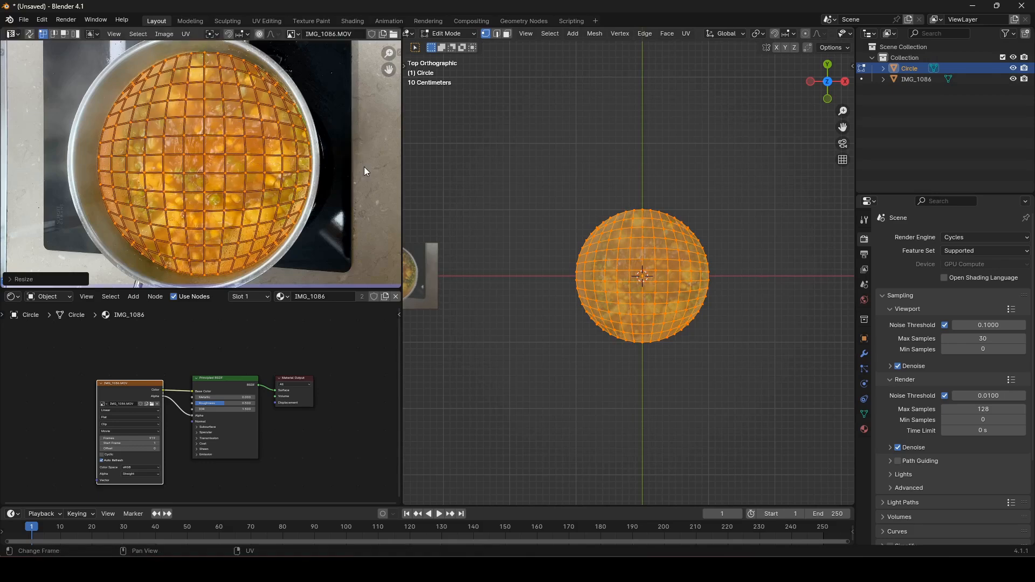
Return to Object Mode and add a Displace modifier to the circle
{"action": "key", "text": "Tab"}
{"action": "middle_click_drag", "start_coordinate": [678, 293], "coordinate": [690, 248]}
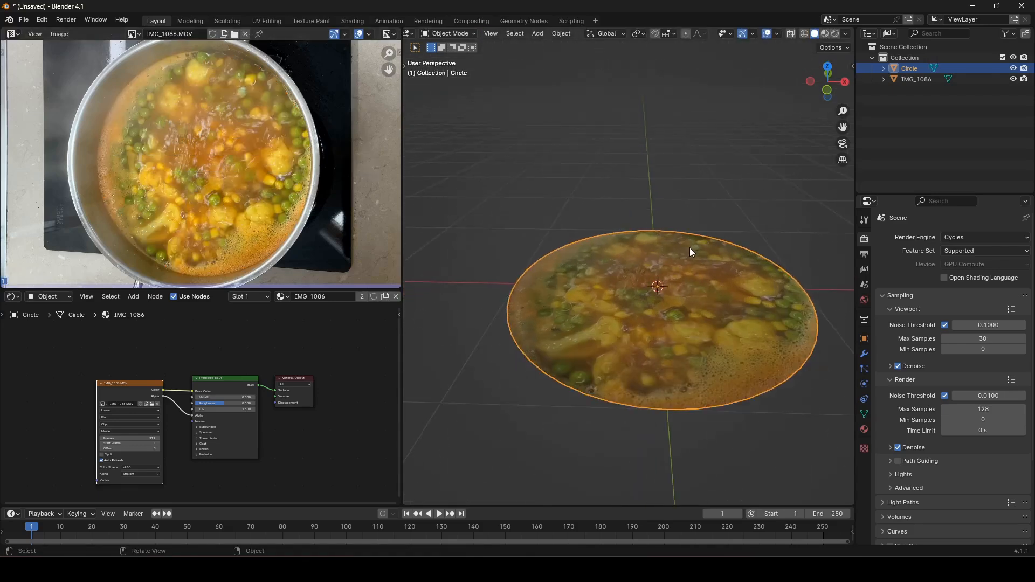
{"action": "left_click", "coordinate": [865, 354]}
{"action": "left_click", "coordinate": [973, 238]}
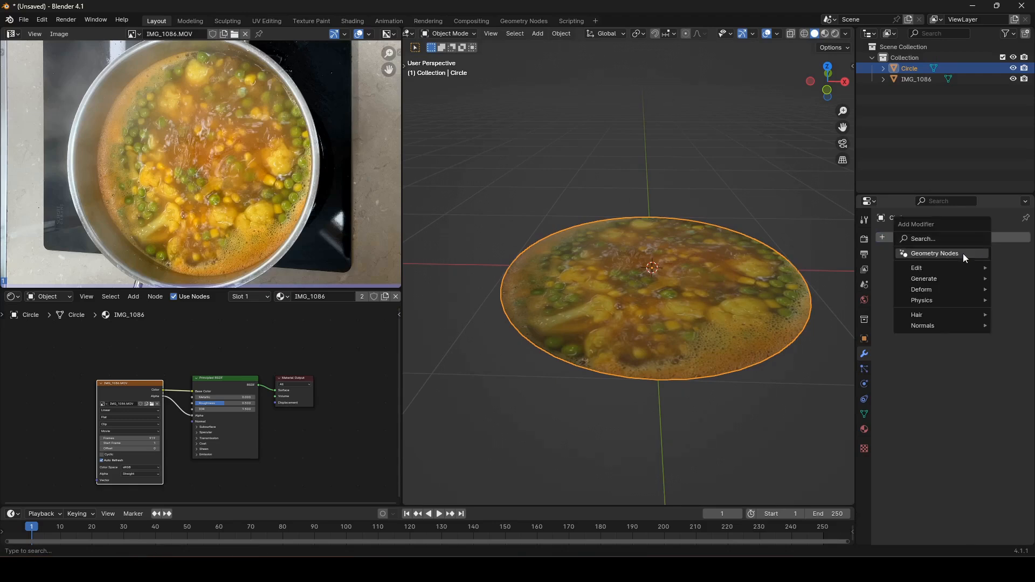
{"action": "mouse_move", "coordinate": [943, 289]}
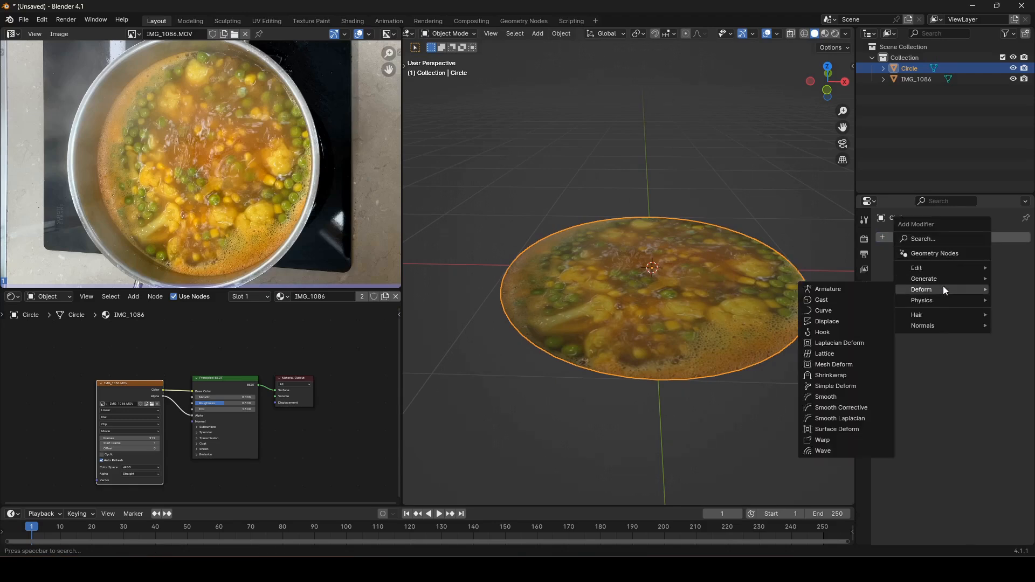
{"action": "left_click", "coordinate": [862, 321]}
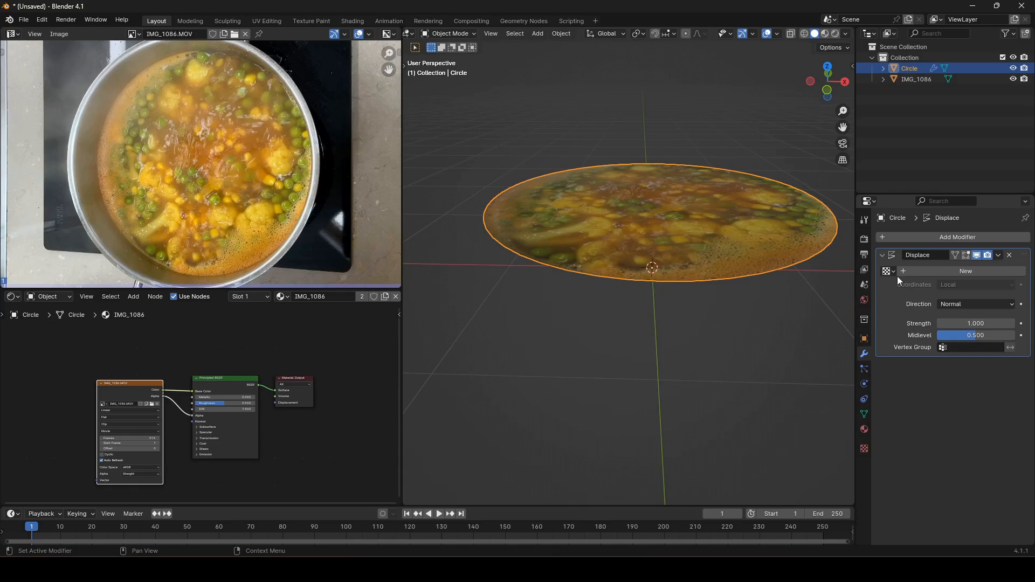
Create a new texture for the Displace modifier and set its type to Clouds
{"action": "left_click", "coordinate": [864, 449]}
{"action": "left_click", "coordinate": [914, 253]}
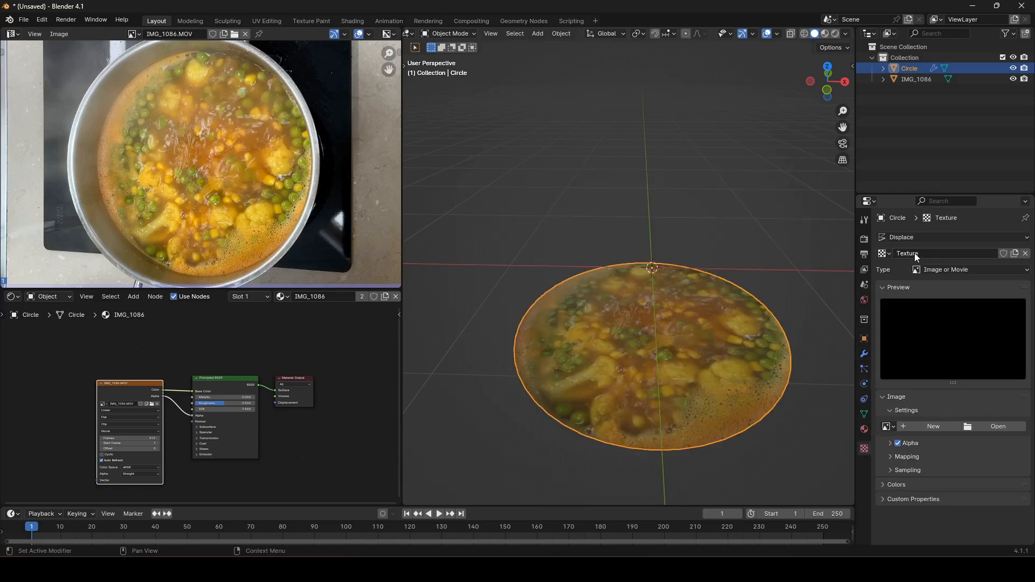
{"action": "left_click", "coordinate": [937, 270]}
{"action": "left_click", "coordinate": [941, 306]}
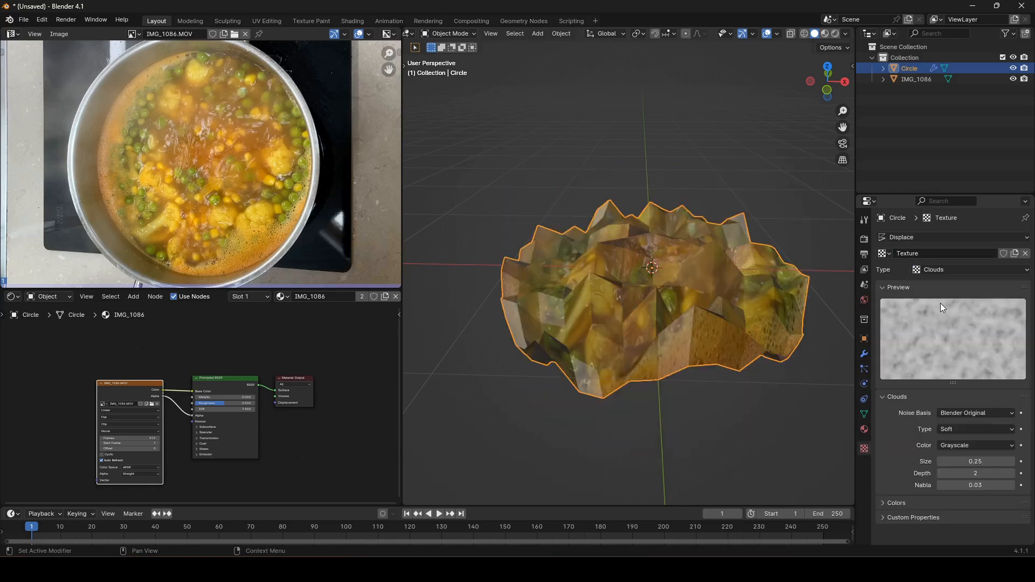
Shade the circle smooth and set the Displace modifier's strength to 0.3
{"action": "right_click", "coordinate": [720, 280]}
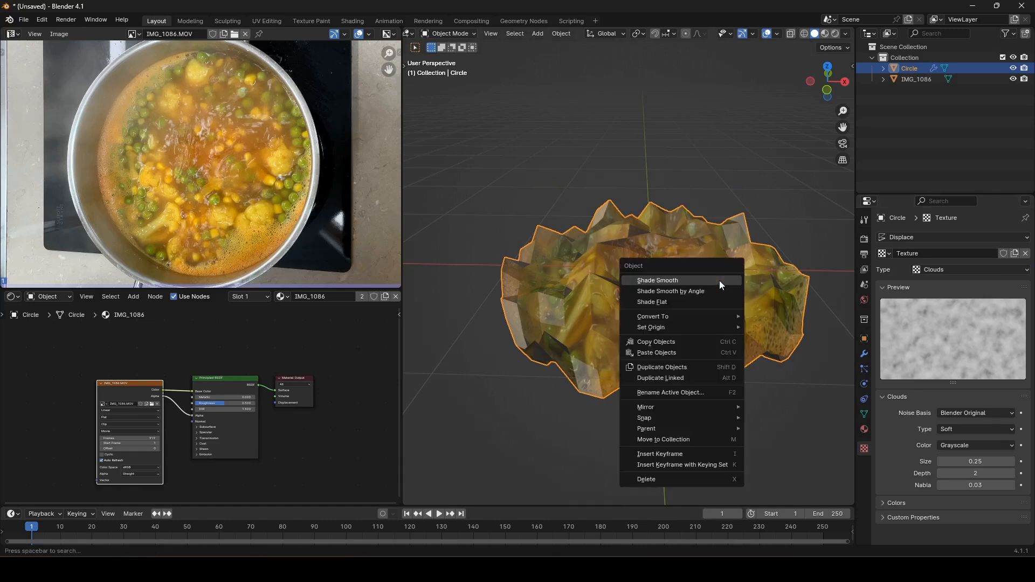
{"action": "left_click", "coordinate": [720, 280]}
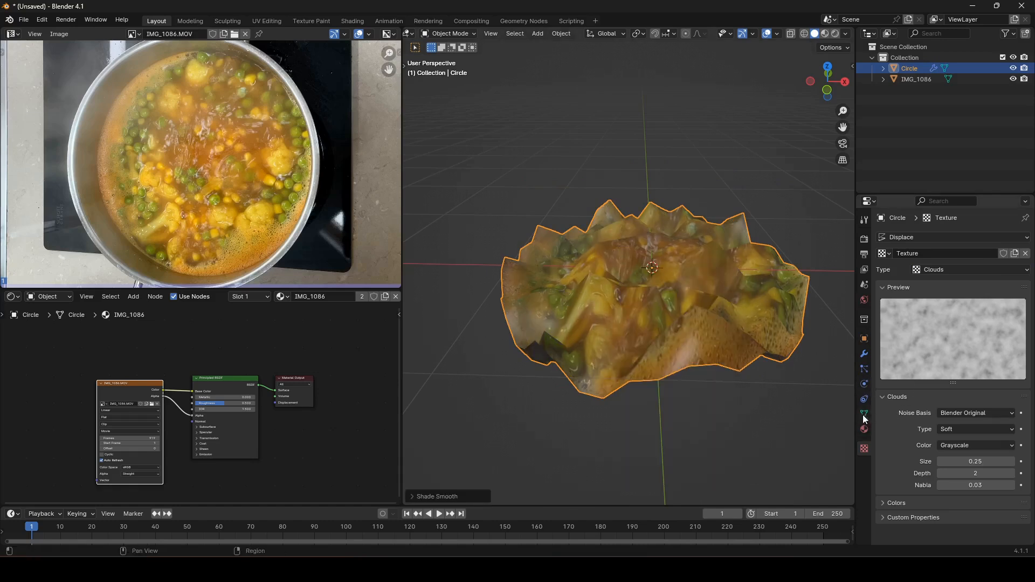
{"action": "left_click", "coordinate": [865, 355]}
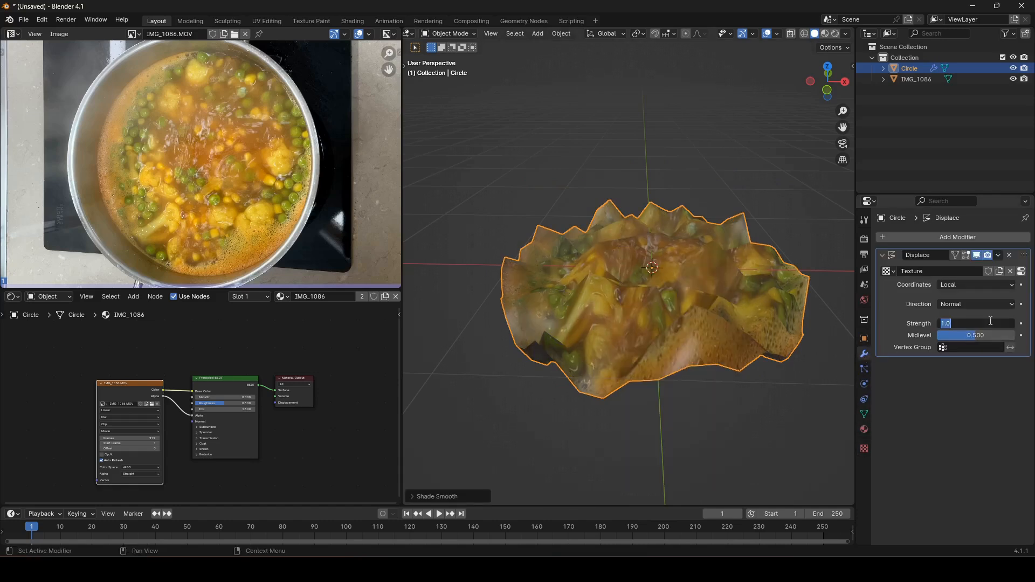
{"action": "key", "text": "Return"}
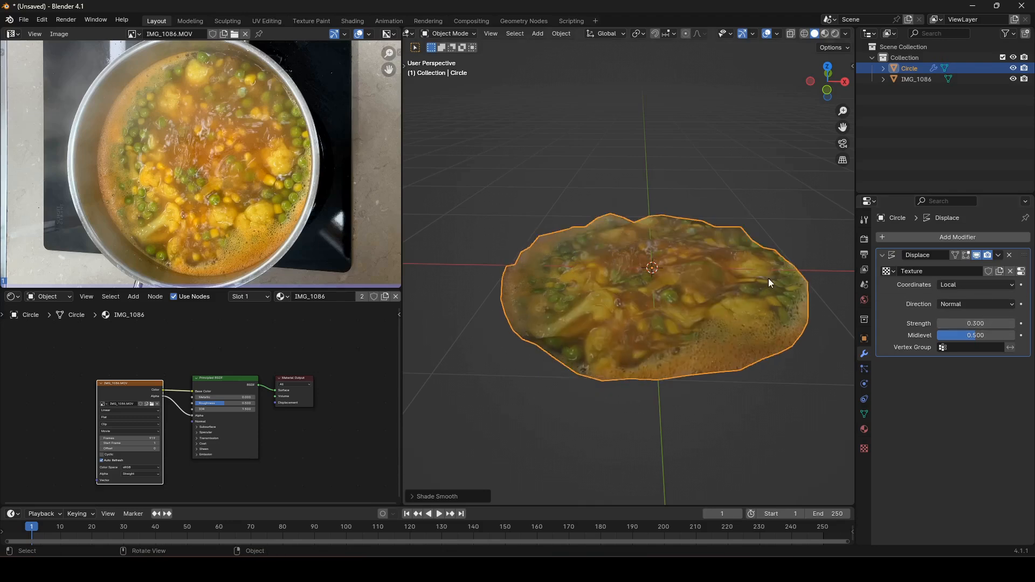
Add a Plain Axes empty and move it along the X axis to about -1.73 m, beside the circle
{"action": "scroll", "coordinate": [766, 277], "scroll_direction": "down", "scroll_amount": 4}
{"action": "key", "text": "shift+a"}
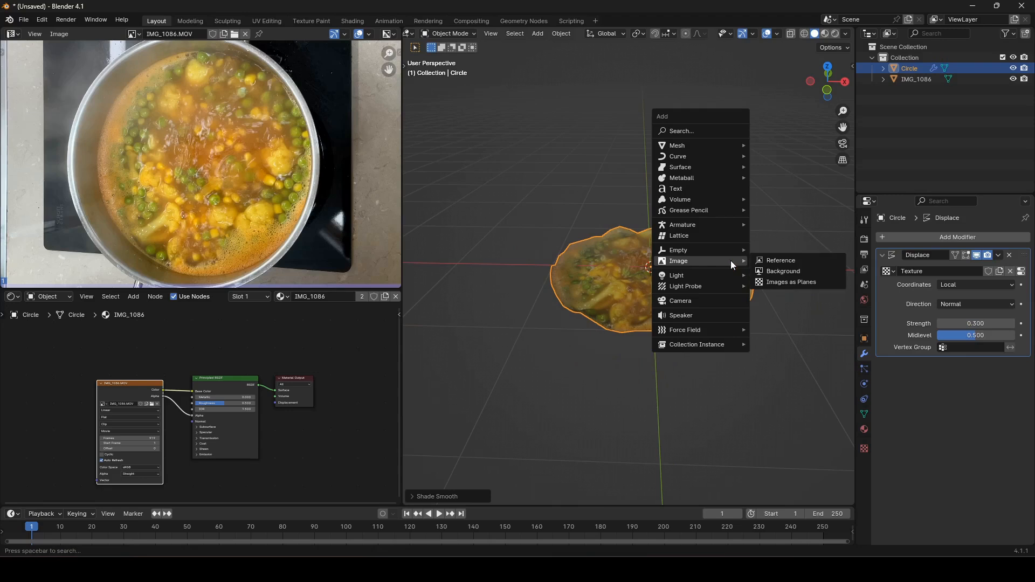
{"action": "mouse_move", "coordinate": [730, 251]}
{"action": "left_click", "coordinate": [762, 250]}
{"action": "key", "text": "g"}
{"action": "key", "text": "x"}
{"action": "left_click", "coordinate": [603, 283]}
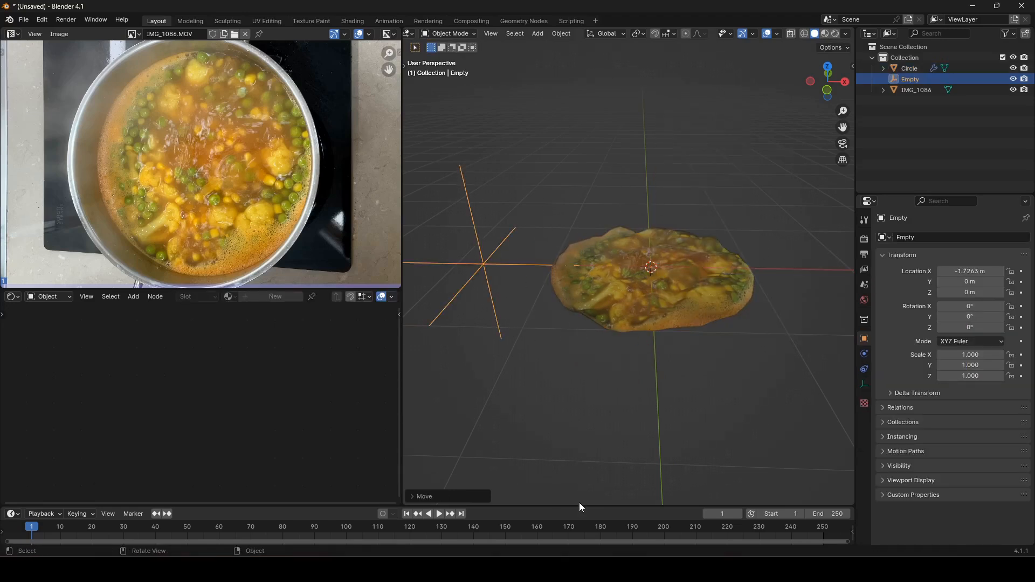
Keyframe the empty at frame 1, and again at frame 20 with its Z location raised to about 0.55 m
{"action": "left_click_drag", "start_coordinate": [580, 506], "coordinate": [582, 452]}
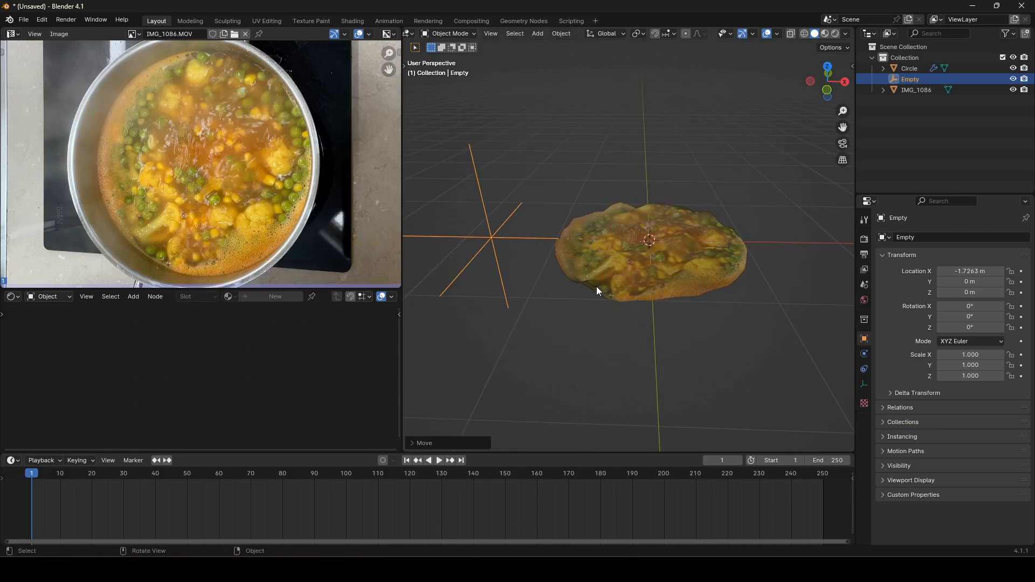
{"action": "key", "text": "i"}
{"action": "key", "text": "space"}
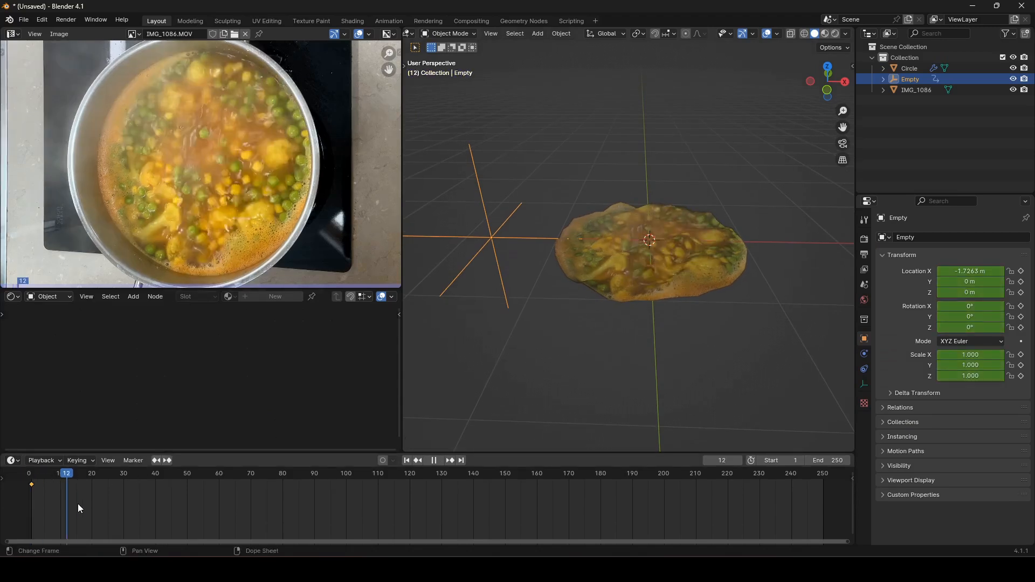
{"action": "key", "text": "space"}
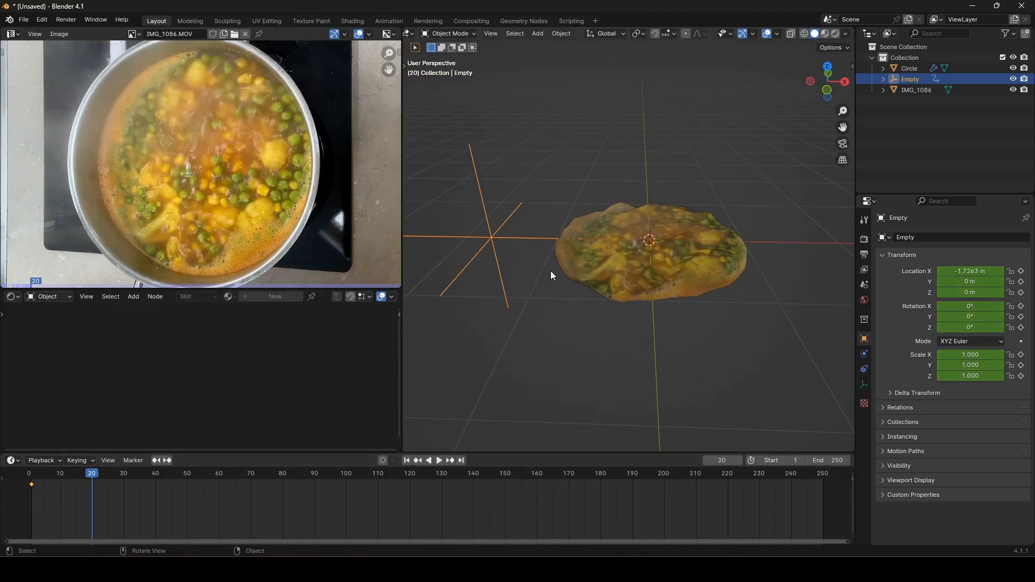
{"action": "key", "text": "g"}
{"action": "key", "text": "z"}
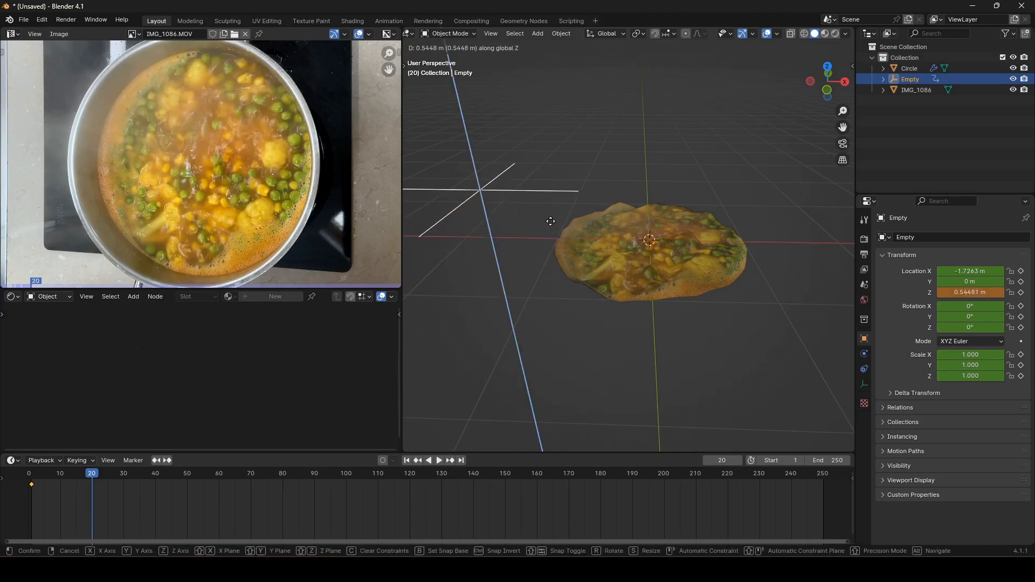
{"action": "left_click", "coordinate": [551, 225]}
{"action": "key", "text": "i"}
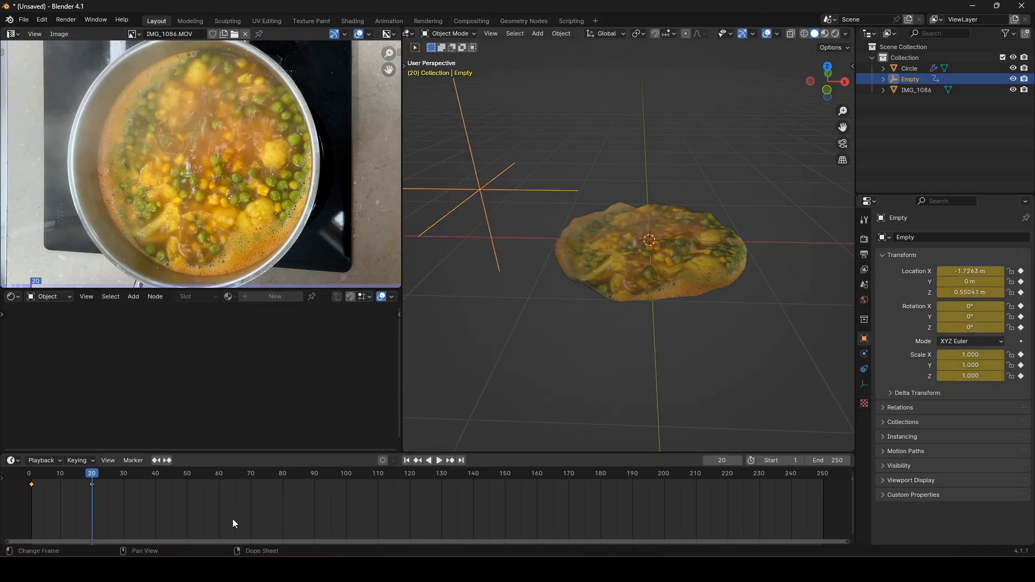
Set the empty's keyframes to Linear Extrapolation, play the motion and return to the first frame
{"action": "key", "text": "shift+e"}
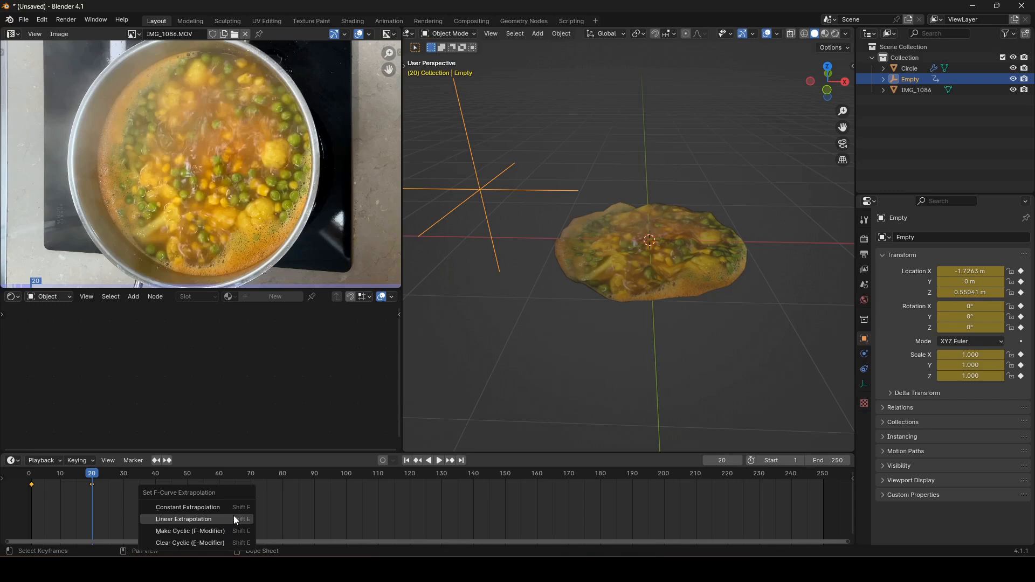
{"action": "left_click", "coordinate": [234, 516]}
{"action": "key", "text": "space"}
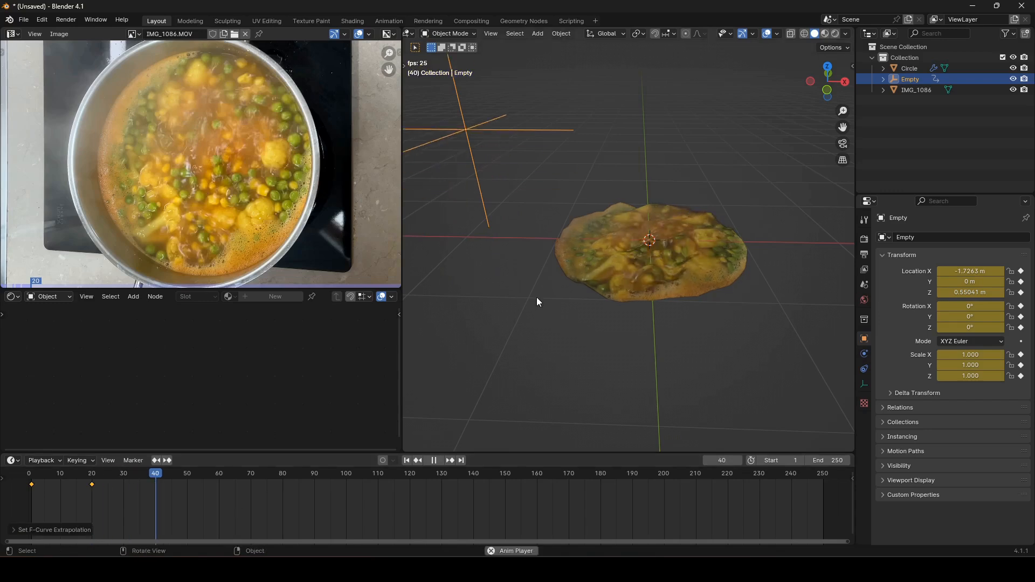
{"action": "key", "text": "space"}
{"action": "left_click", "coordinate": [407, 461]}
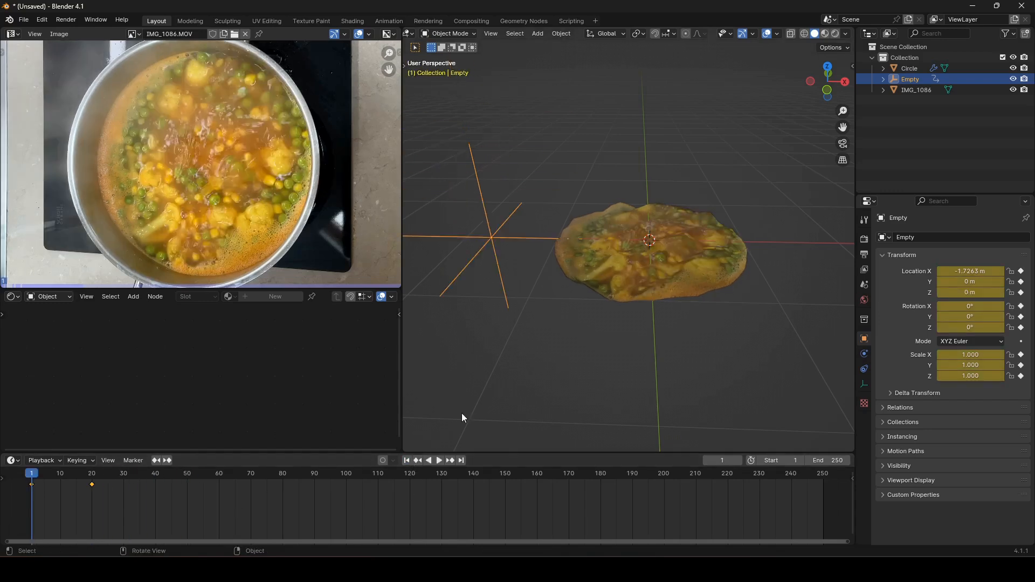
Set the circle's Displace modifier coordinates to Object, using the Empty as the reference object
{"action": "left_click", "coordinate": [639, 287]}
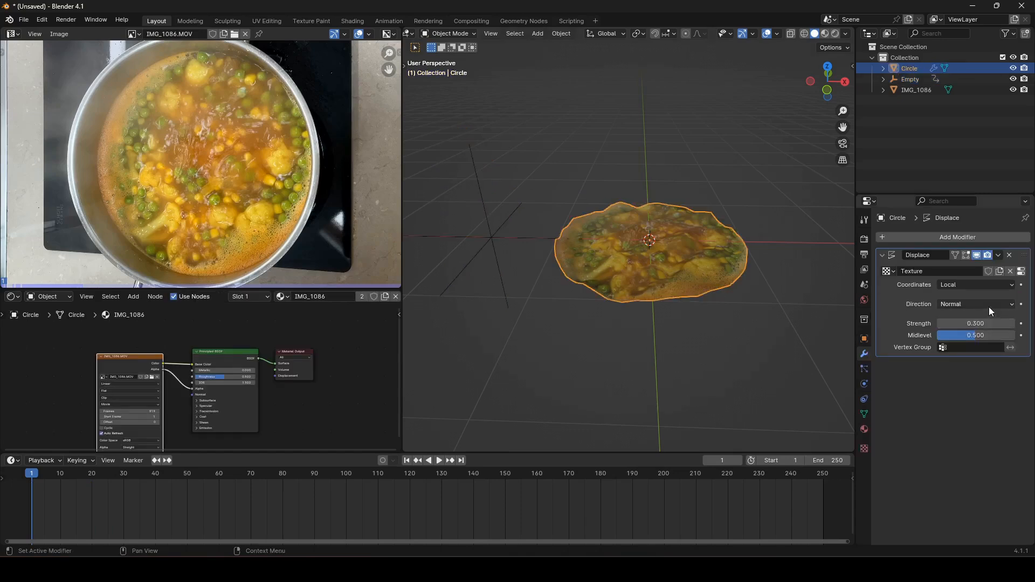
{"action": "left_click", "coordinate": [990, 286]}
{"action": "left_click", "coordinate": [967, 322]}
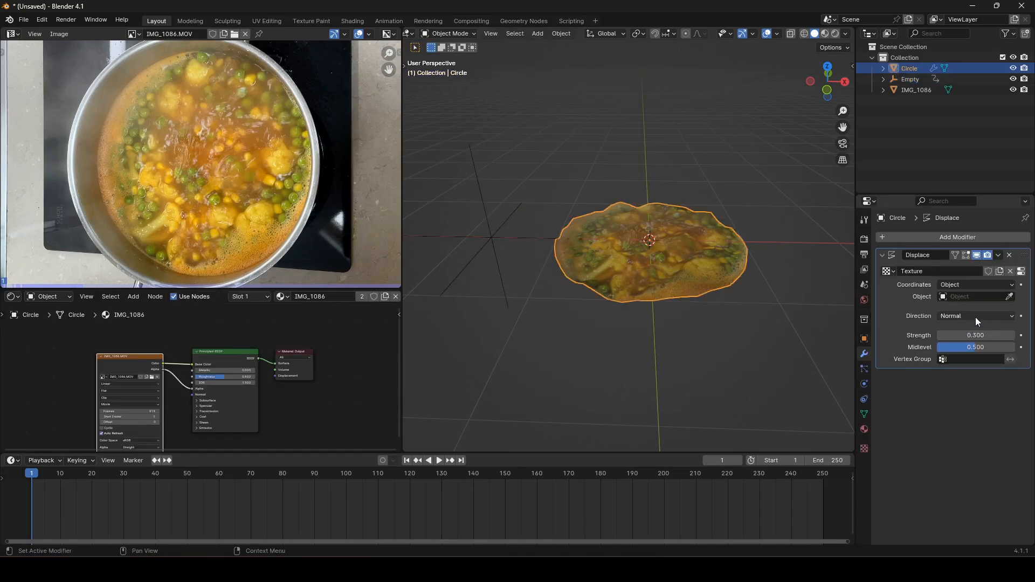
{"action": "left_click", "coordinate": [1010, 297]}
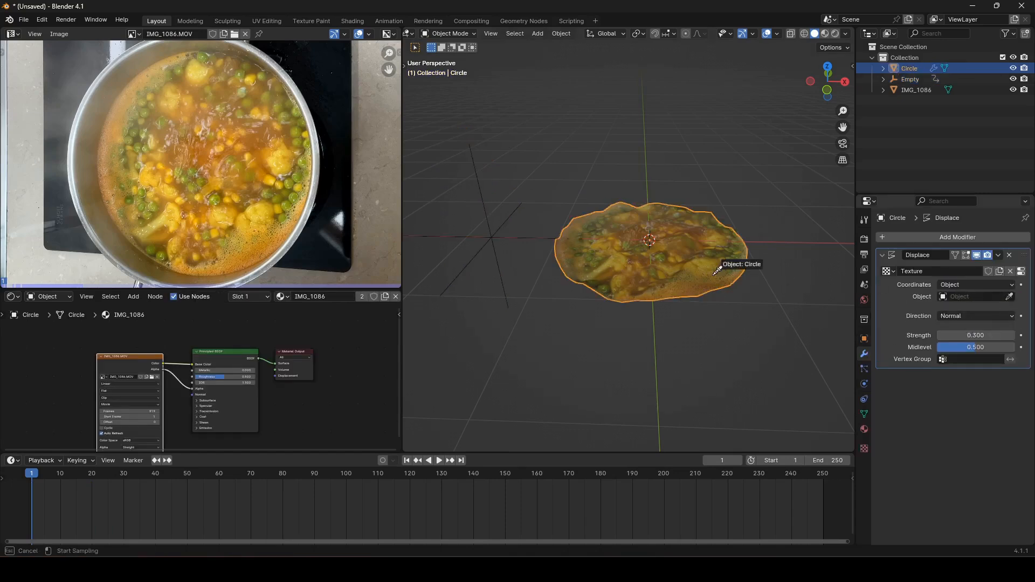
{"action": "left_click", "coordinate": [497, 223]}
Change the Displace direction to Z and play the animation to check the surface movement
{"action": "left_click", "coordinate": [1003, 315]}
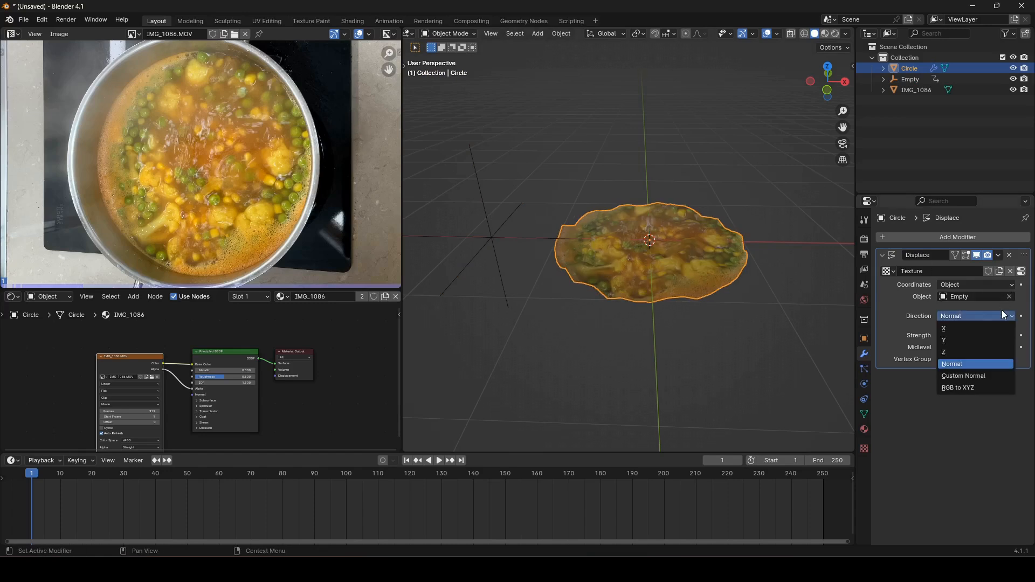
{"action": "left_click", "coordinate": [957, 351]}
{"action": "key", "text": "space"}
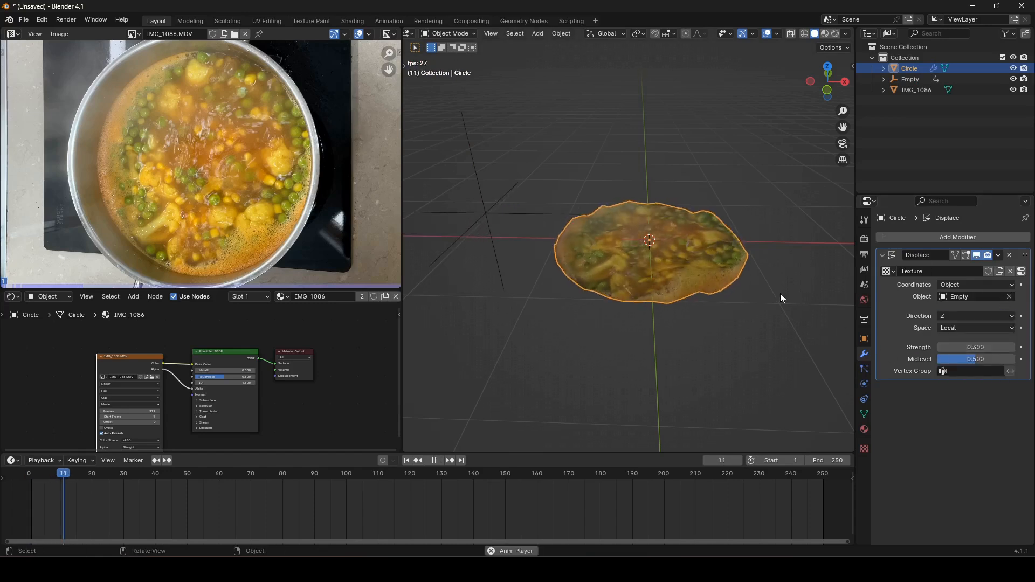
{"action": "scroll", "coordinate": [759, 287], "scroll_direction": "up", "scroll_amount": 3}
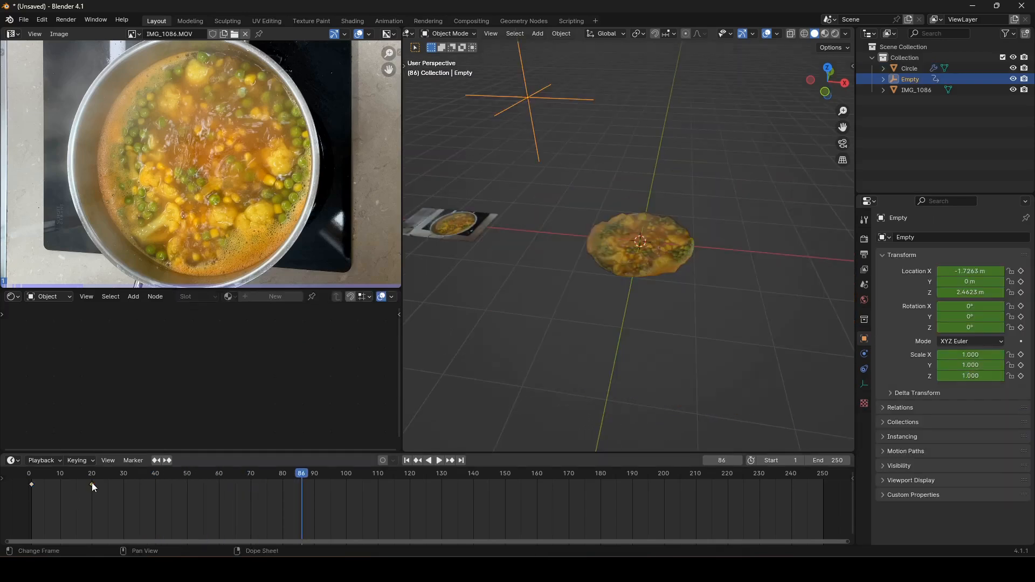
Slow the empty's motion by moving its second keyframe to frame 50, and play it back
{"action": "left_click_drag", "start_coordinate": [93, 487], "coordinate": [193, 536]}
{"action": "key", "text": "space"}
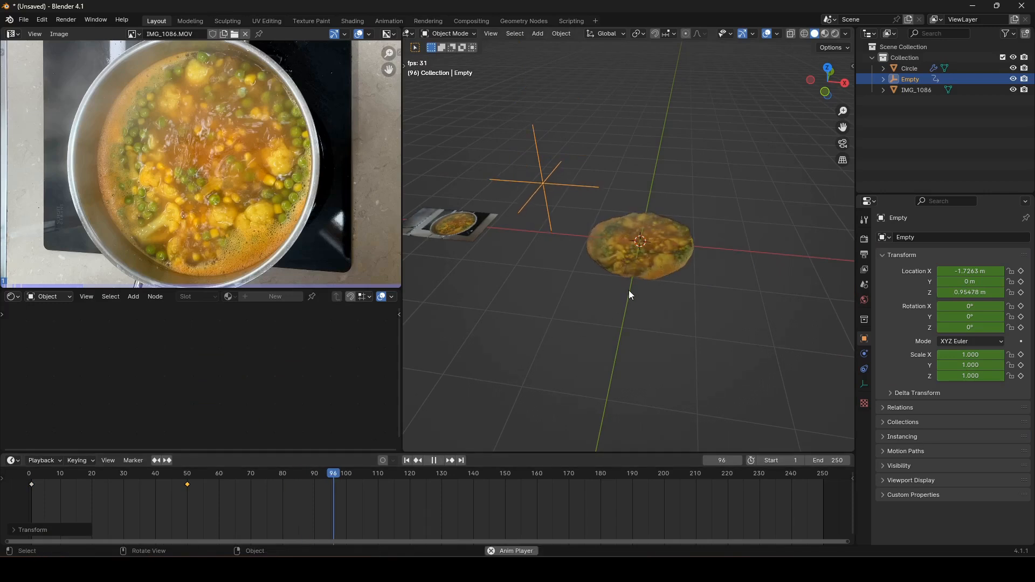
{"action": "middle_click_drag", "start_coordinate": [633, 290], "coordinate": [653, 274]}
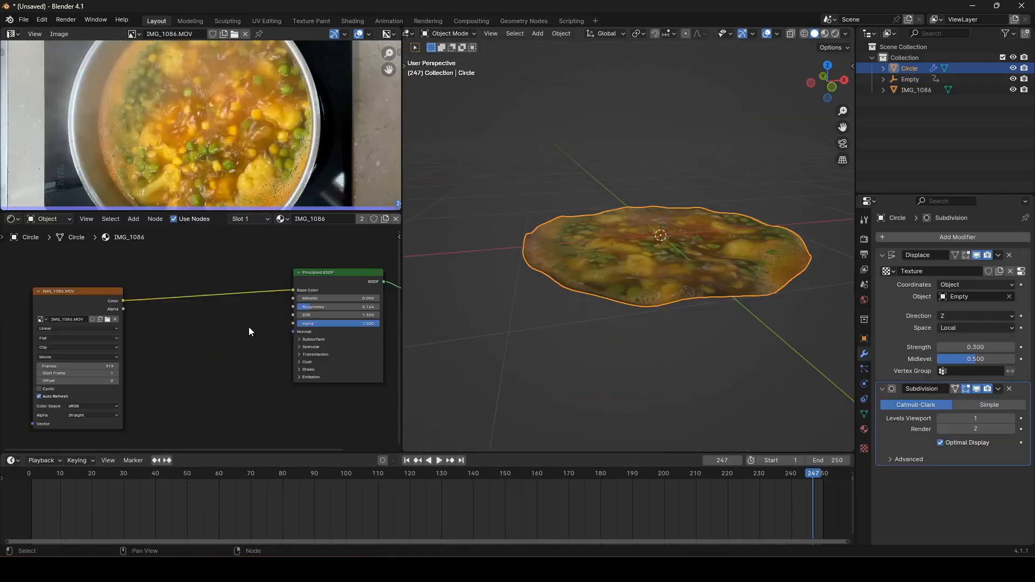
Add a Color Ramp node between the video texture's Color output and the Principled BSDF's Roughness input
{"action": "key", "text": "shift+a"}
{"action": "left_click", "coordinate": [247, 326]}
{"action": "type", "text": "col"}
{"action": "left_click", "coordinate": [263, 356]}
{"action": "left_click", "coordinate": [140, 305]}
{"action": "left_click_drag", "start_coordinate": [123, 302], "coordinate": [163, 390]}
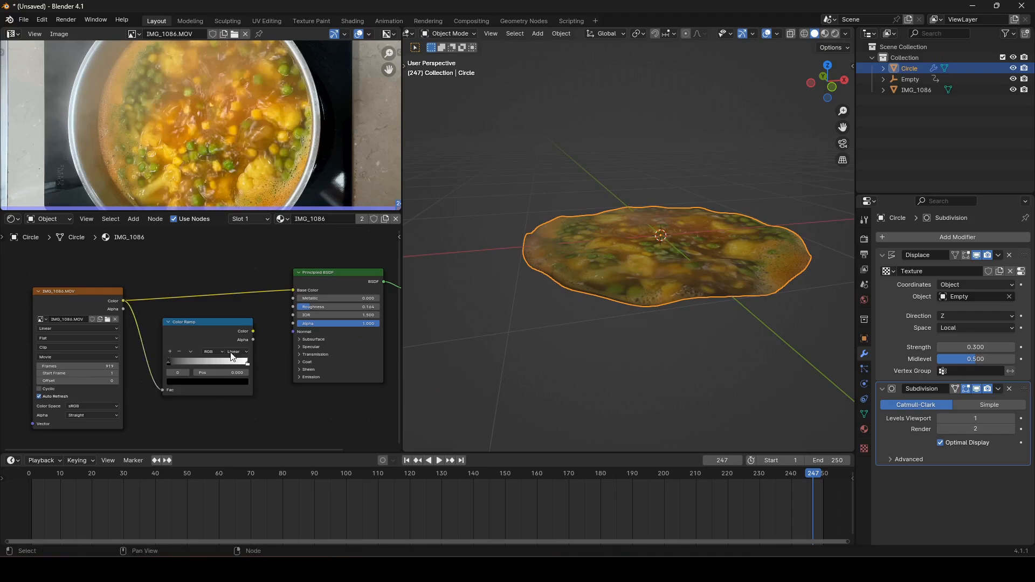
{"action": "left_click_drag", "start_coordinate": [253, 331], "coordinate": [292, 308]}
Switch the viewport to rendered shading, light the world with the empty_warehouse_01_4k environment texture, and preview the animation
{"action": "left_click", "coordinate": [865, 239]}
{"action": "left_click", "coordinate": [836, 34]}
{"action": "left_click", "coordinate": [864, 300]}
{"action": "left_click", "coordinate": [942, 310]}
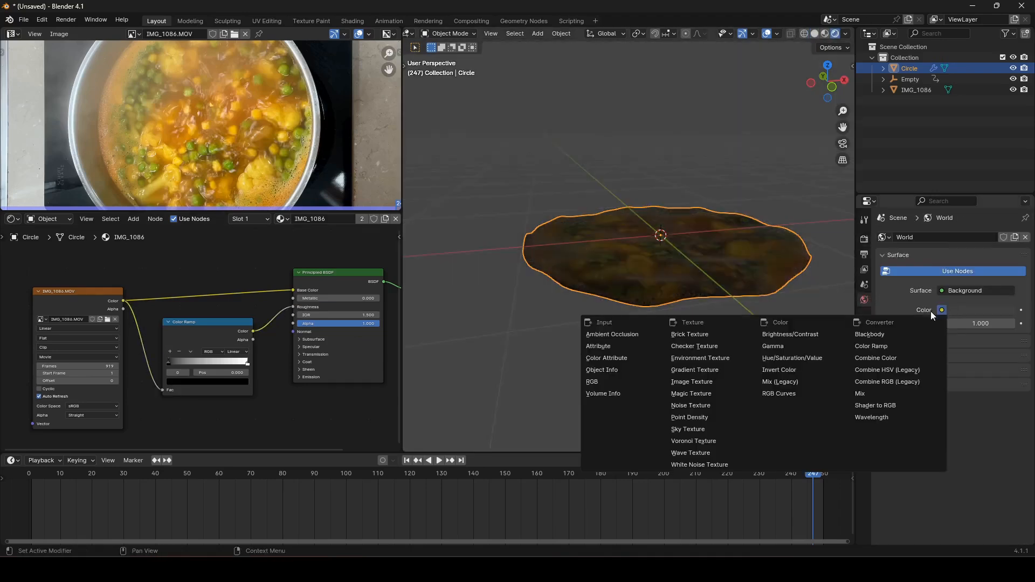
{"action": "left_click", "coordinate": [700, 358]}
{"action": "left_click", "coordinate": [995, 323]}
{"action": "left_click", "coordinate": [708, 216]}
{"action": "double_click", "coordinate": [697, 218]}
{"action": "middle_click_drag", "start_coordinate": [697, 218], "coordinate": [663, 228]}
{"action": "scroll", "coordinate": [671, 229], "scroll_direction": "up", "scroll_amount": 6}
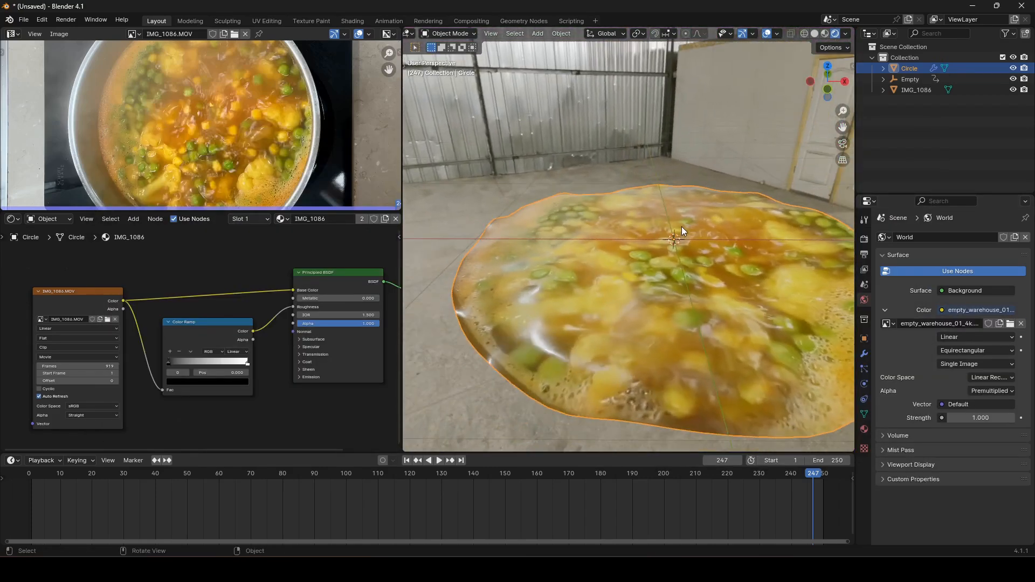
{"action": "key", "text": "space"}
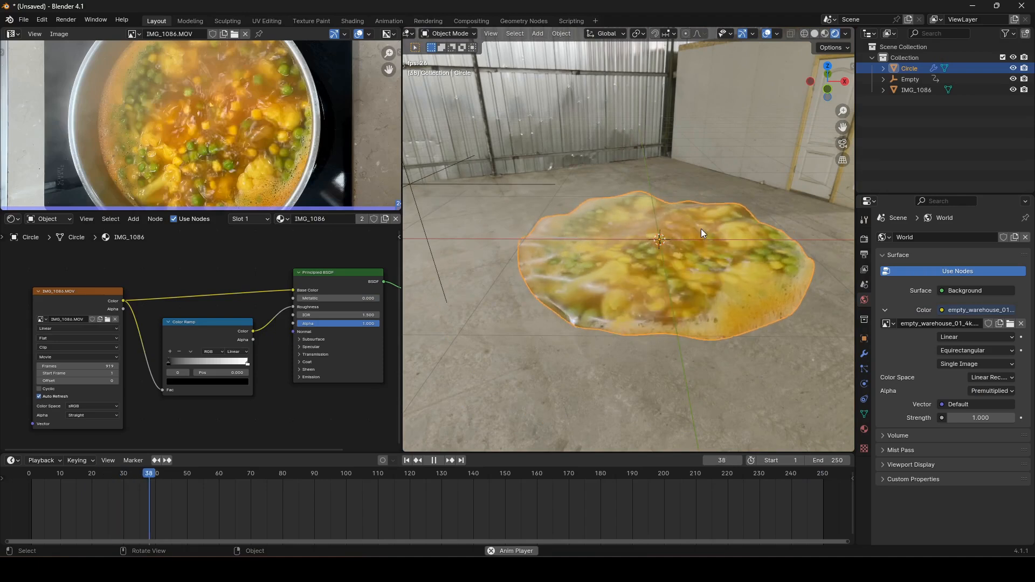
{"action": "key", "text": "space"}
Preview the Color Ramp's output on the surface and move its black stop to position 0.4
{"action": "left_click", "coordinate": [230, 334], "text": "ctrl+shift"}
{"action": "middle_click_drag", "start_coordinate": [296, 390], "coordinate": [289, 349]}
{"action": "scroll", "coordinate": [289, 349], "scroll_direction": "up", "scroll_amount": 2}
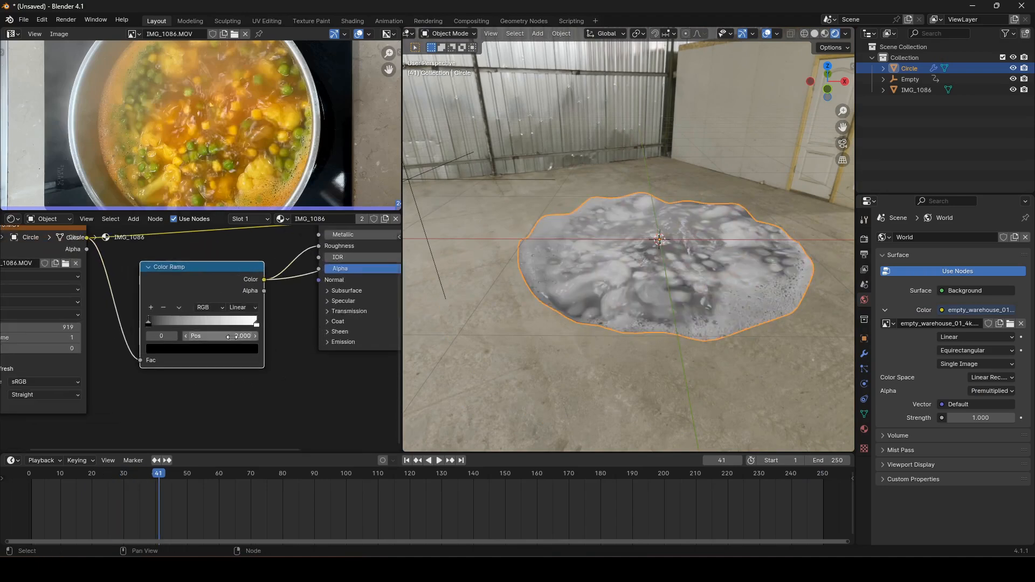
{"action": "left_click_drag", "start_coordinate": [153, 323], "coordinate": [196, 337]}
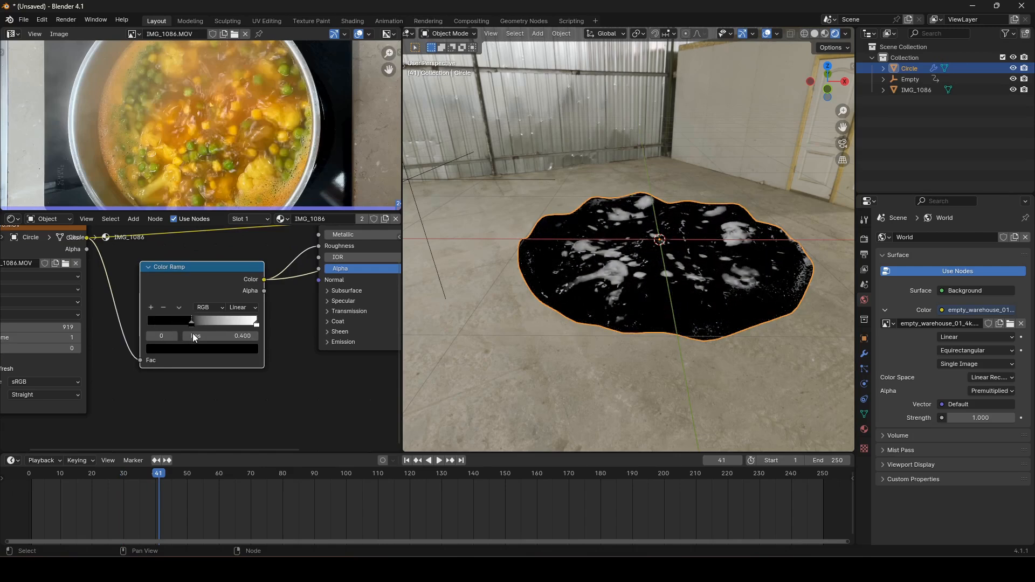
Darken the Color Ramp's white stop to grey and restore the Principled BSDF as the surface output
{"action": "left_click", "coordinate": [257, 321]}
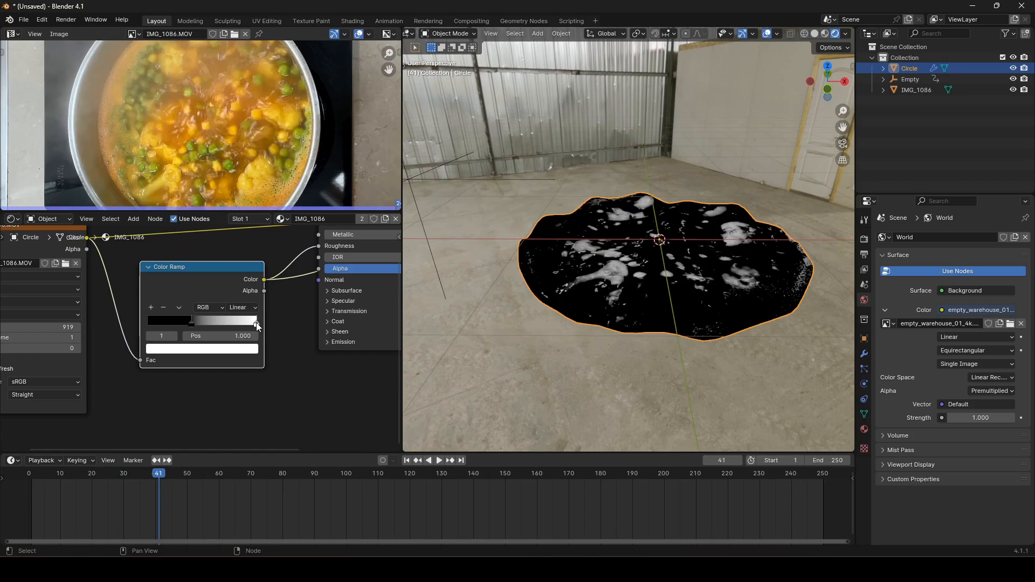
{"action": "left_click", "coordinate": [233, 350]}
{"action": "mouse_move", "coordinate": [249, 225]}
{"action": "left_mouse_down"}
{"action": "mouse_move", "coordinate": [250, 206]}
{"action": "mouse_move", "coordinate": [250, 234]}
{"action": "left_mouse_up"}
{"action": "middle_click_drag", "start_coordinate": [298, 359], "coordinate": [255, 415]}
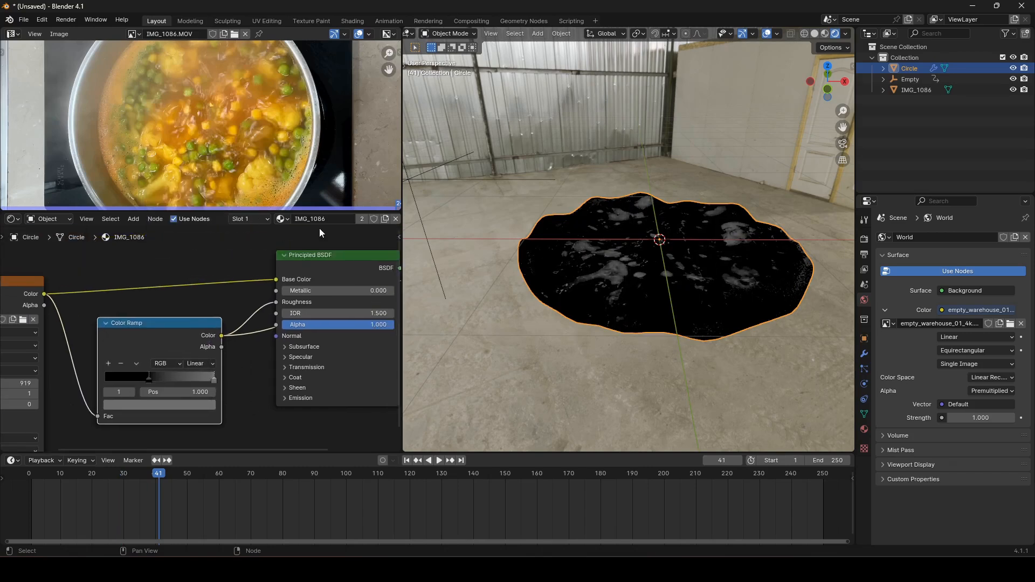
{"action": "left_click", "coordinate": [327, 263], "text": "ctrl+shift"}
{"action": "middle_click_drag", "start_coordinate": [588, 279], "coordinate": [543, 299]}
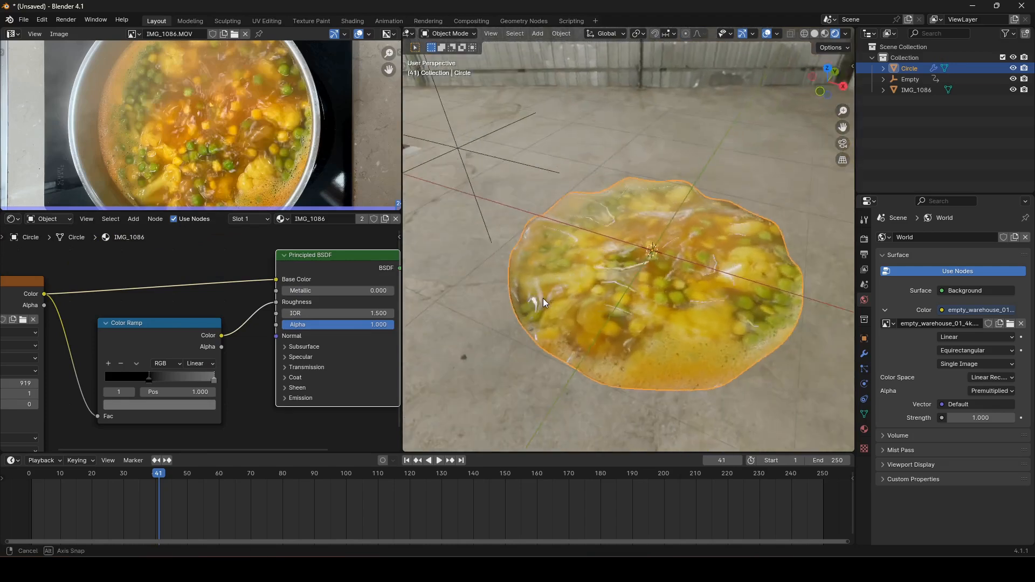
Add a cylinder around the food, inset its top face slightly and extrude that face downward to hollow out a pot
{"action": "key", "text": "shift+a"}
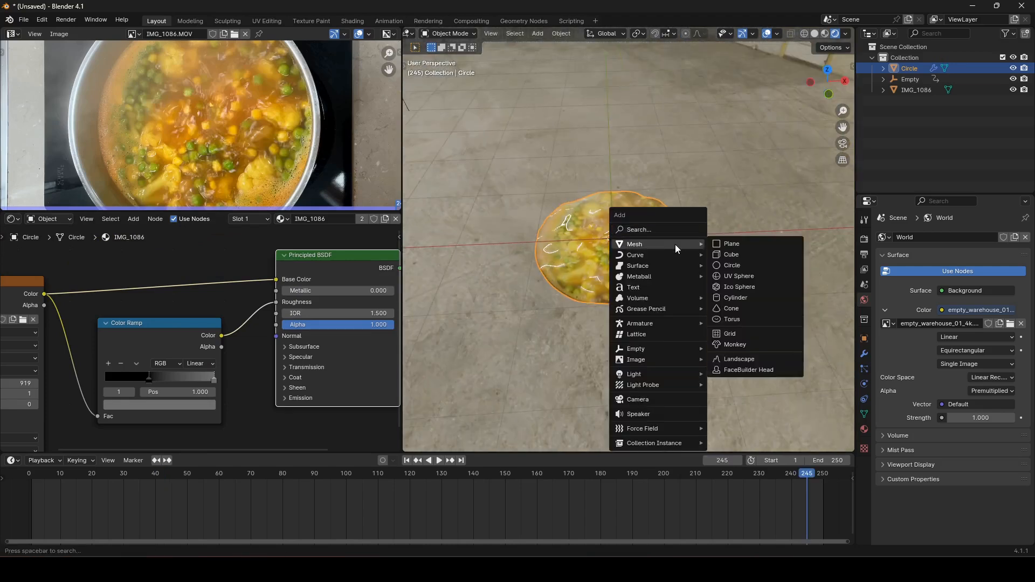
{"action": "left_click", "coordinate": [736, 321]}
{"action": "key", "text": "Tab"}
{"action": "key", "text": "3"}
{"action": "left_click", "coordinate": [668, 200]}
{"action": "key", "text": "i"}
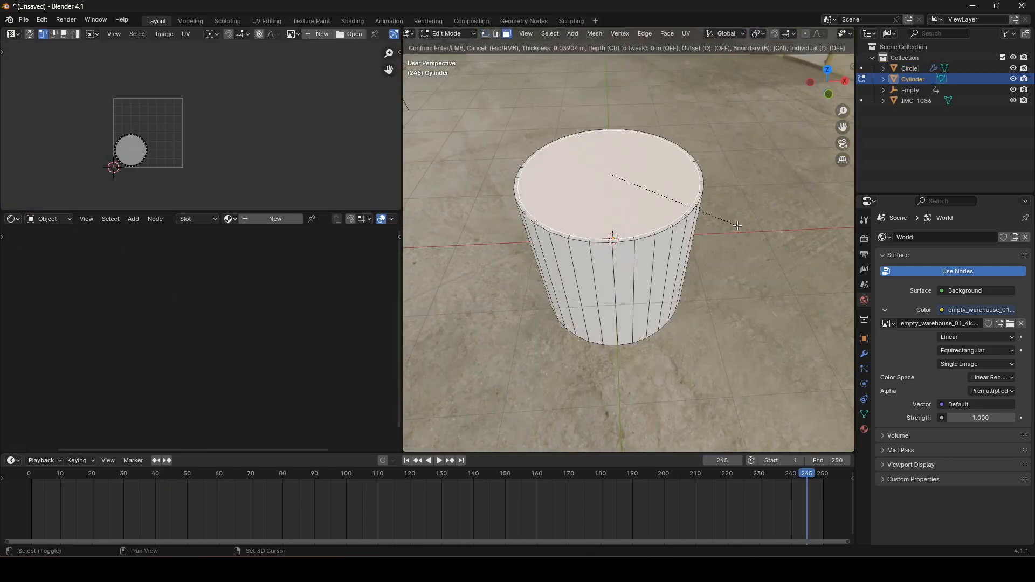
{"action": "left_click", "coordinate": [737, 229]}
{"action": "key", "text": "e"}
{"action": "left_click", "coordinate": [743, 298]}
Return to Object Mode and lower the pot along Z so its rim sits slightly above the food surface
{"action": "key", "text": "Tab"}
{"action": "key", "text": "g"}
{"action": "key", "text": "z"}
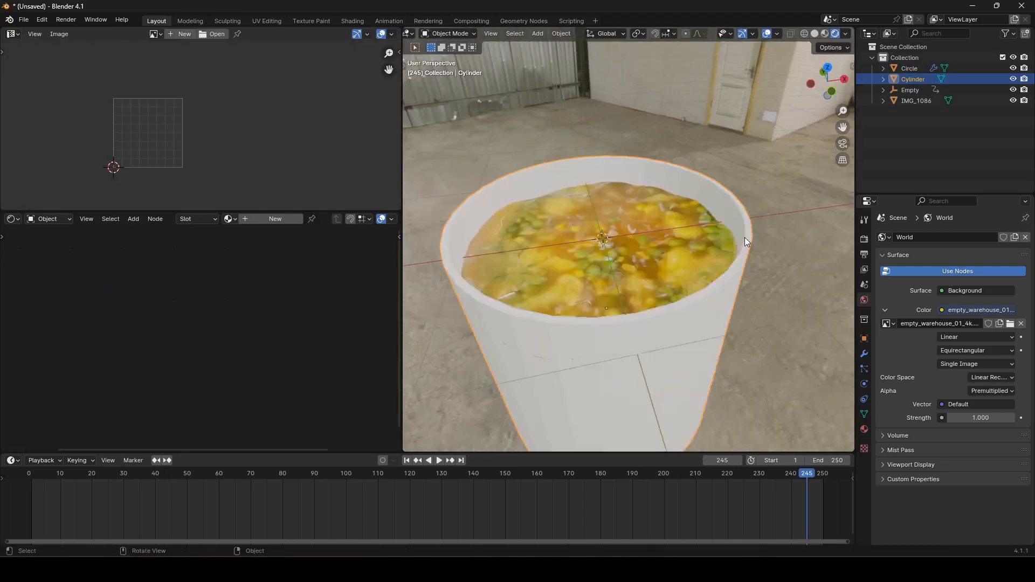
{"action": "left_click", "coordinate": [745, 237]}
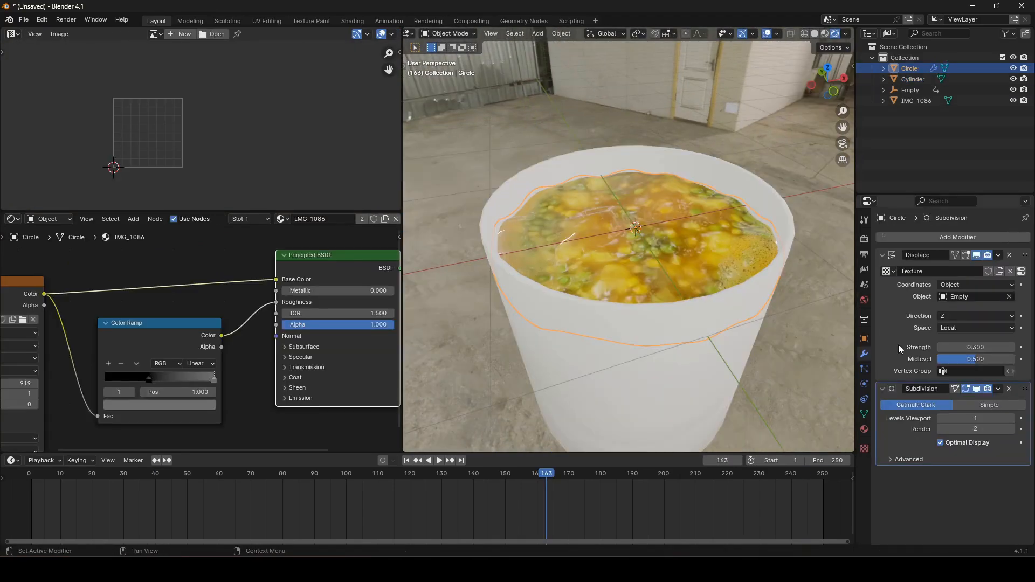
Set the Clouds texture size to 0.14 for finer displacement of the circle and play the animation
{"action": "left_click", "coordinate": [865, 448]}
{"action": "left_click_drag", "start_coordinate": [960, 461], "coordinate": [938, 462]}
{"action": "key", "text": "space"}
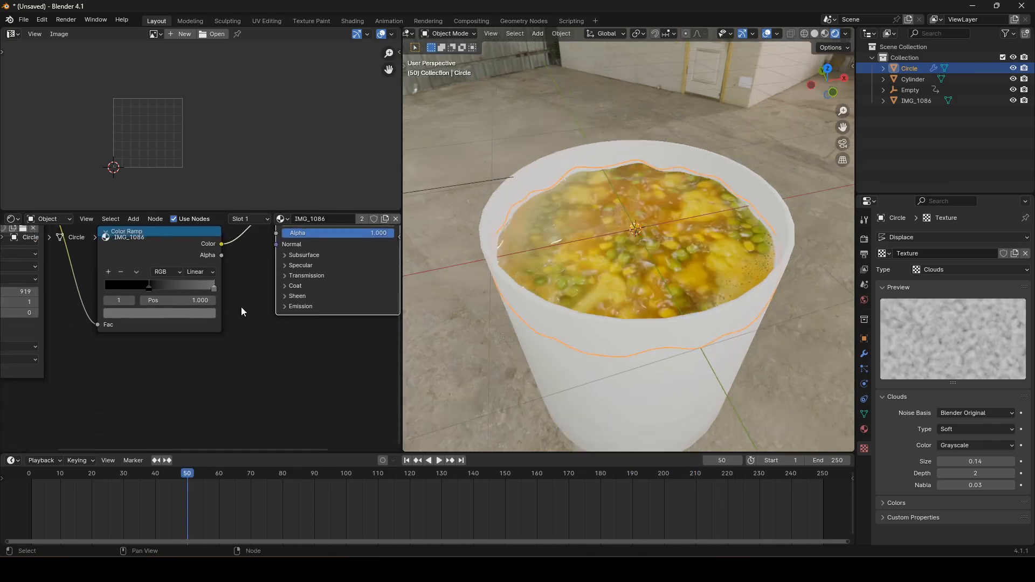
Add a Bump node, feed the Color Ramp into its Height, and link its Normal output to the Principled BSDF's Normal
{"action": "scroll", "coordinate": [244, 303], "scroll_direction": "down", "scroll_amount": 2}
{"action": "key", "text": "shift+a"}
{"action": "type", "text": "bum"}
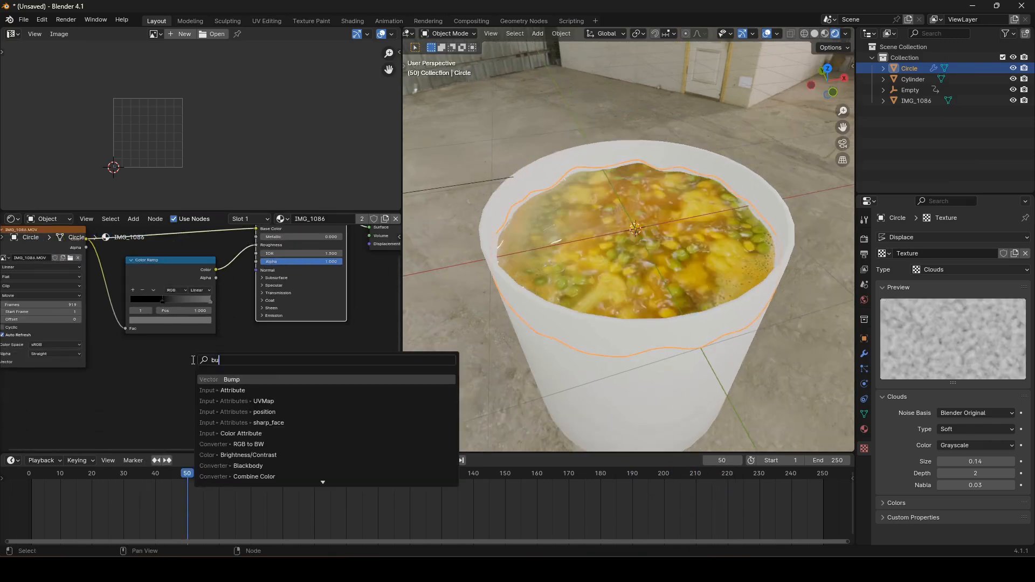
{"action": "left_click", "coordinate": [218, 380]}
{"action": "left_click", "coordinate": [193, 377]}
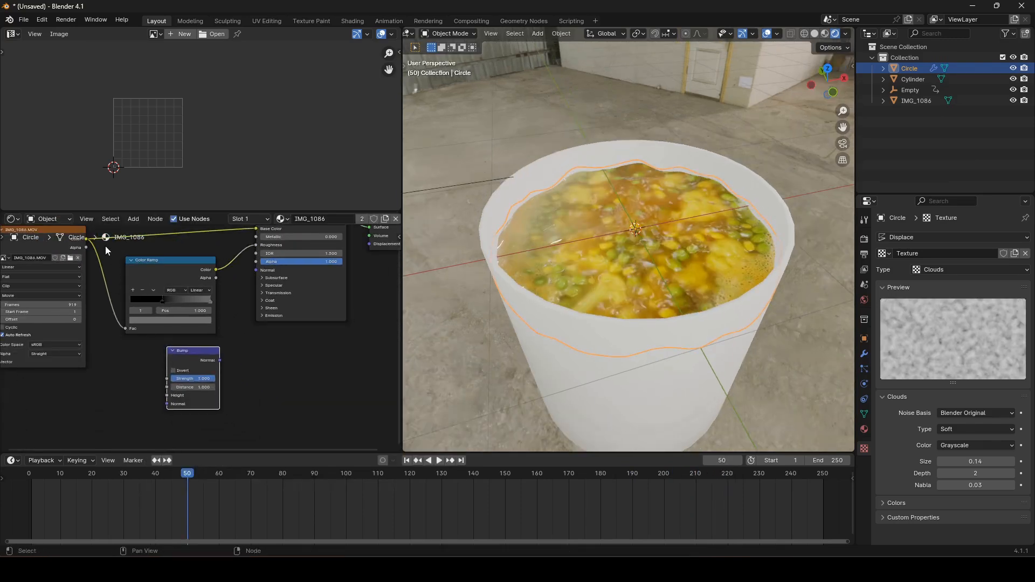
{"action": "left_click_drag", "start_coordinate": [216, 270], "coordinate": [167, 396]}
{"action": "left_click_drag", "start_coordinate": [219, 360], "coordinate": [253, 275]}
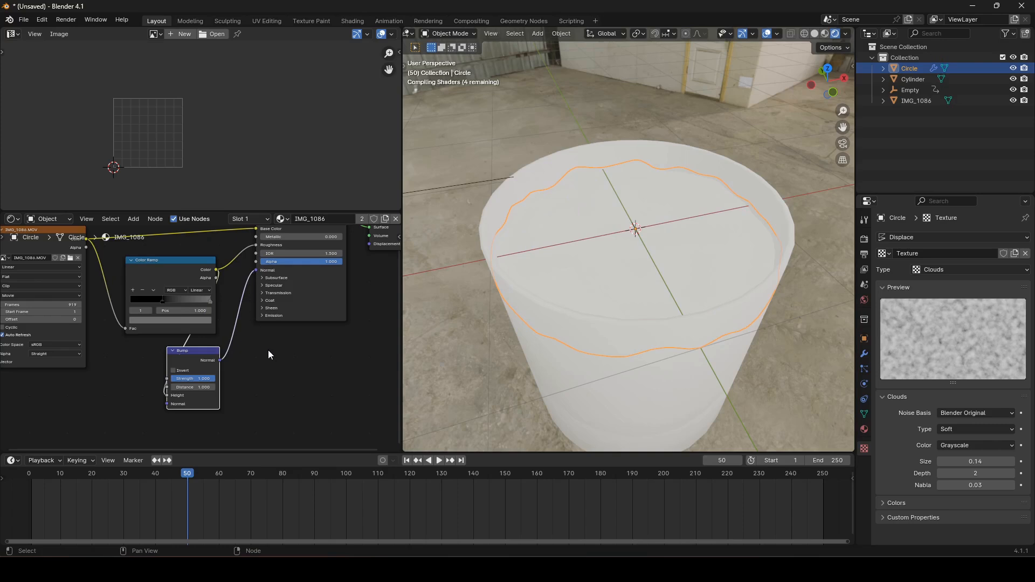
Lower the Bump node's strength to about 0.32, reduce its distance, and play the animation to inspect the food surface
{"action": "middle_click_drag", "start_coordinate": [647, 283], "coordinate": [658, 275]}
{"action": "key", "text": "space"}
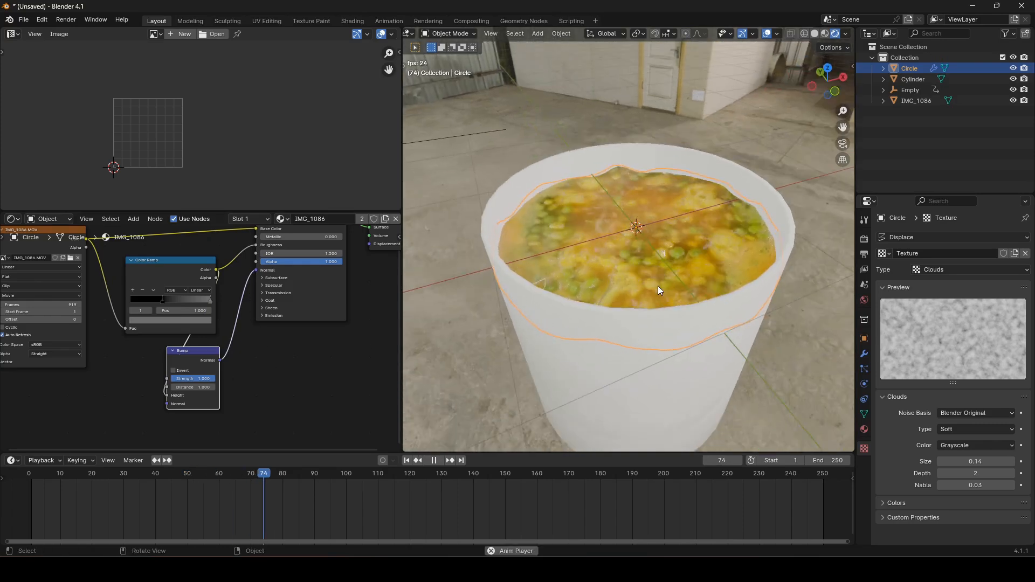
{"action": "key", "text": "space"}
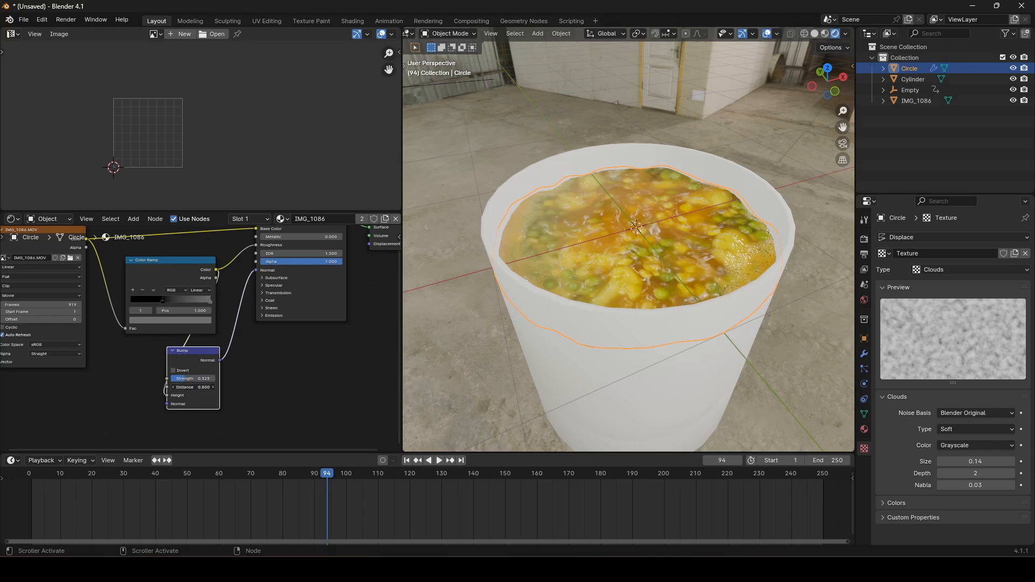
{"action": "key", "text": "space"}
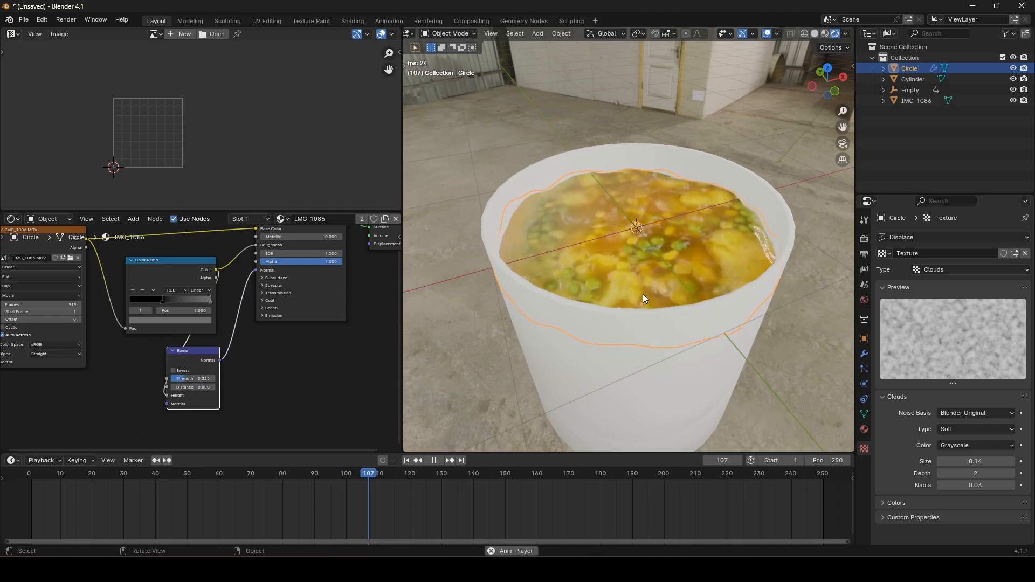
{"action": "middle_click_drag", "start_coordinate": [648, 289], "coordinate": [678, 277]}
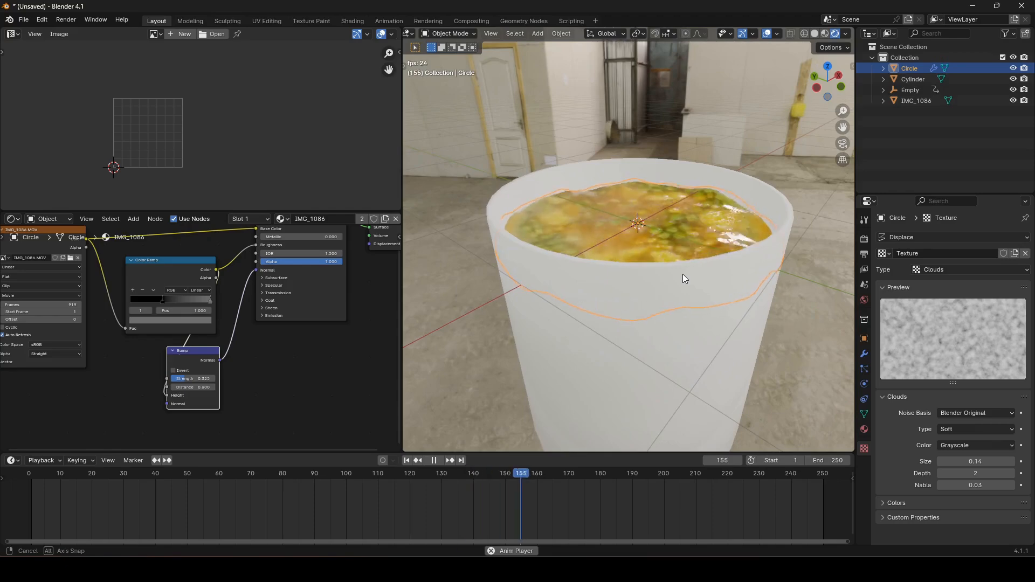